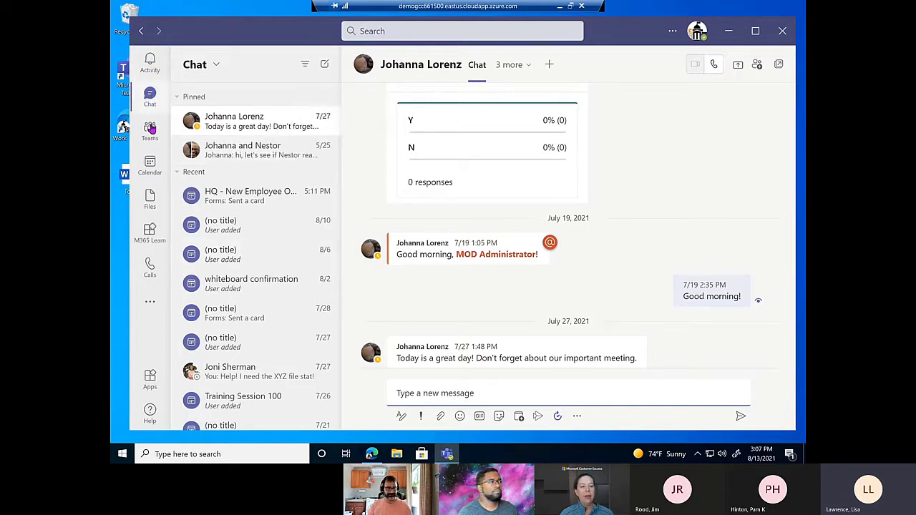
Step: Open the Approvals app and look through the sent and received approval requests
left_click(142, 316)
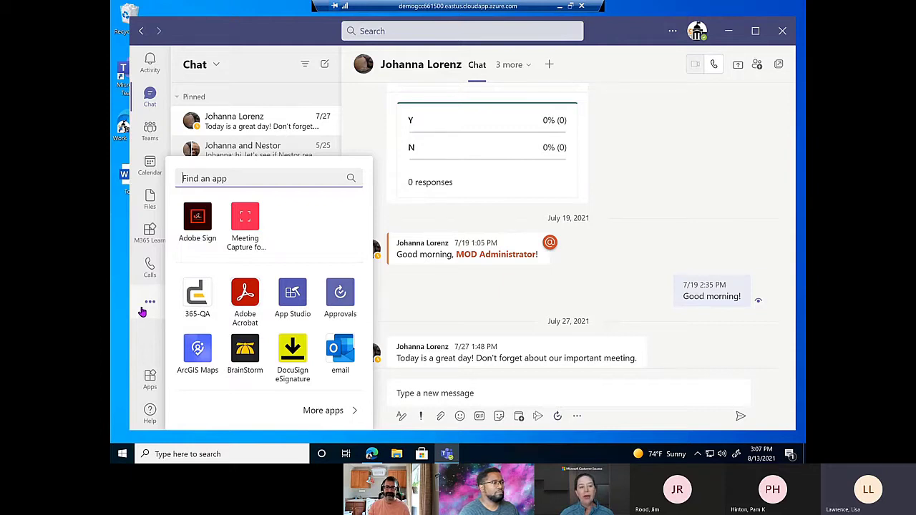
left_click(340, 299)
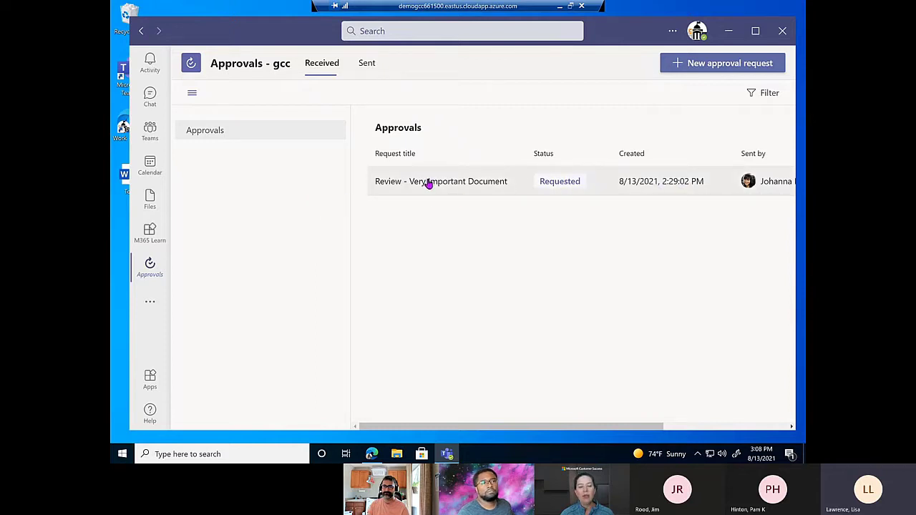
left_click(354, 71)
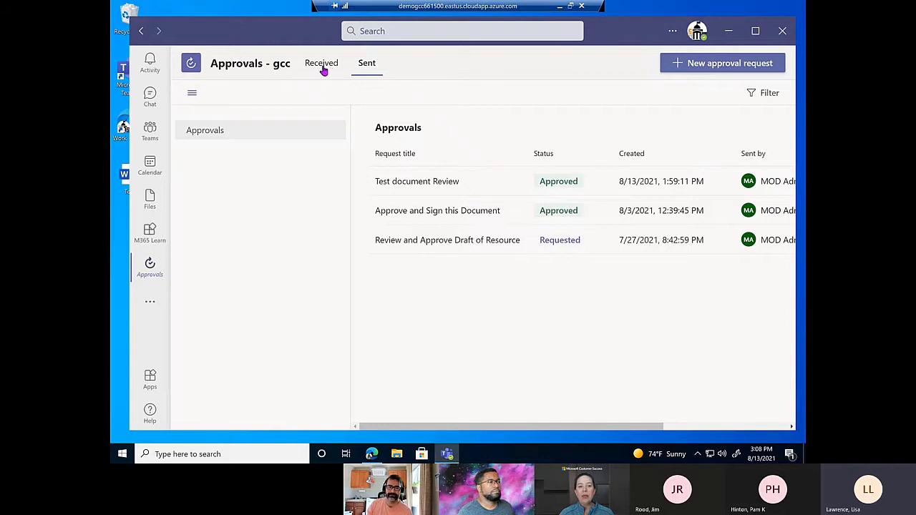
left_click(324, 70)
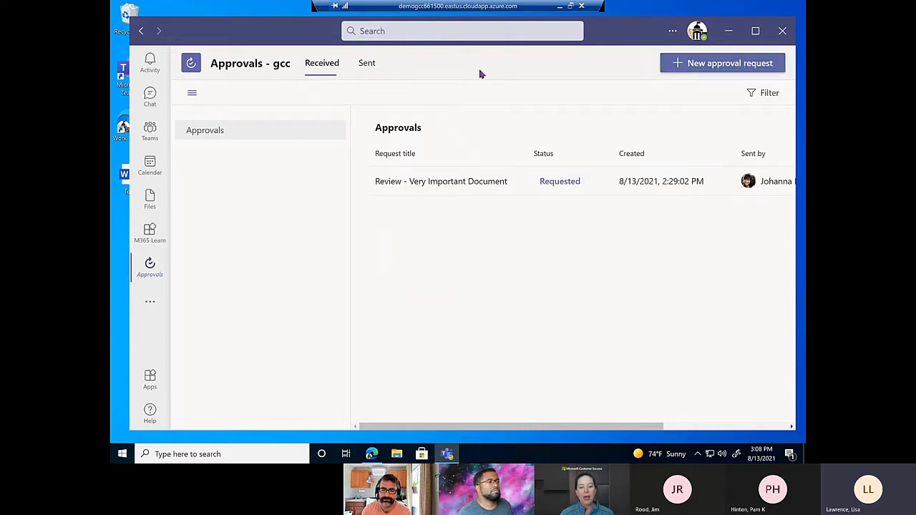
Step: Create a new approval request named "Review this Very Important Draft"
left_click(697, 71)
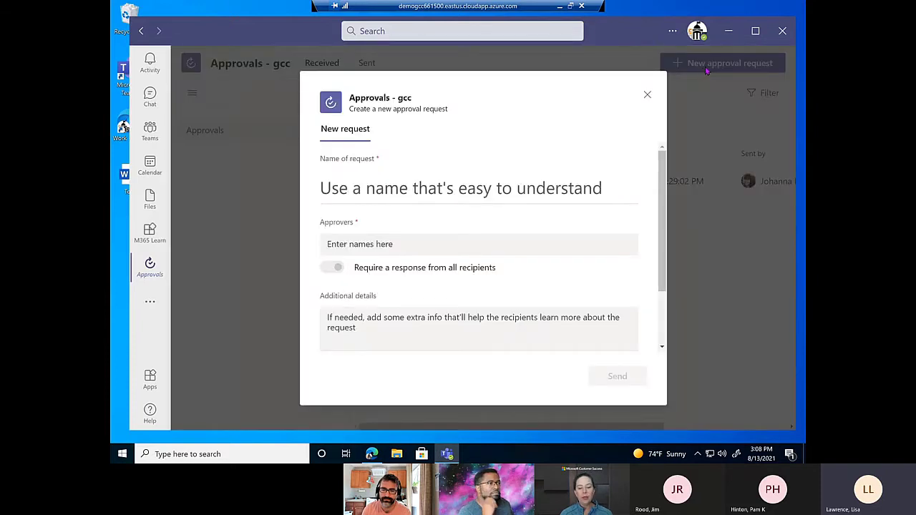
left_click(495, 179)
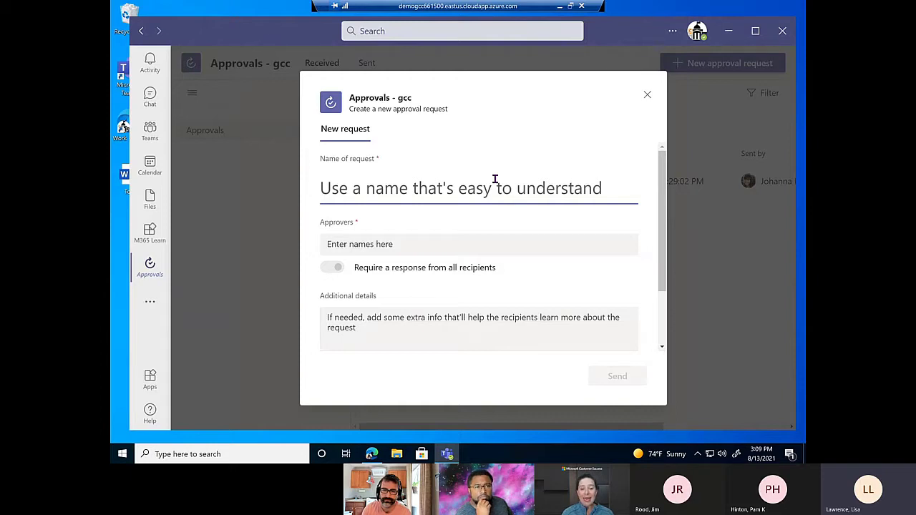
type("Revie")
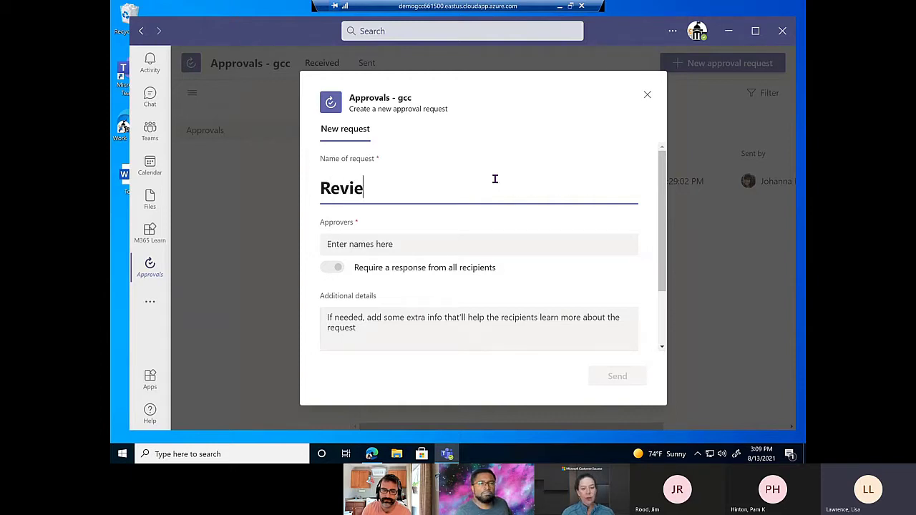
type("w a")
key("BackSpace")
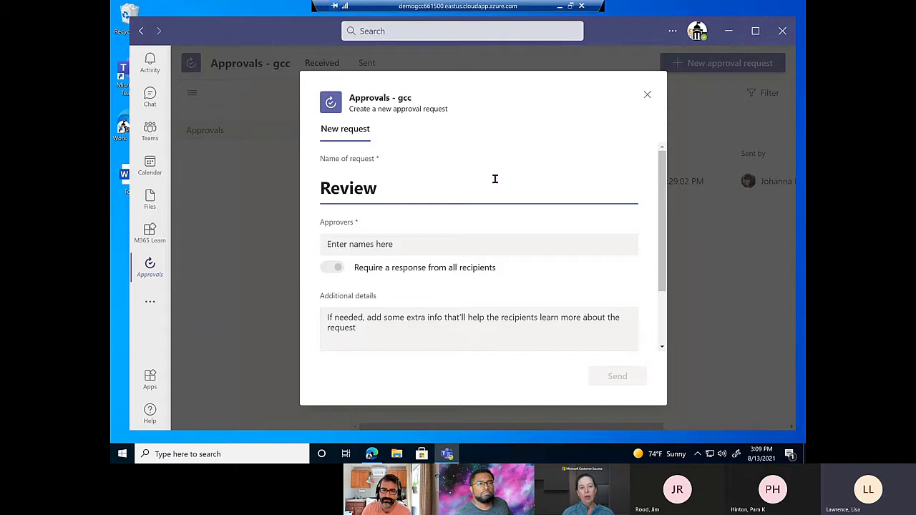
type("this Very I")
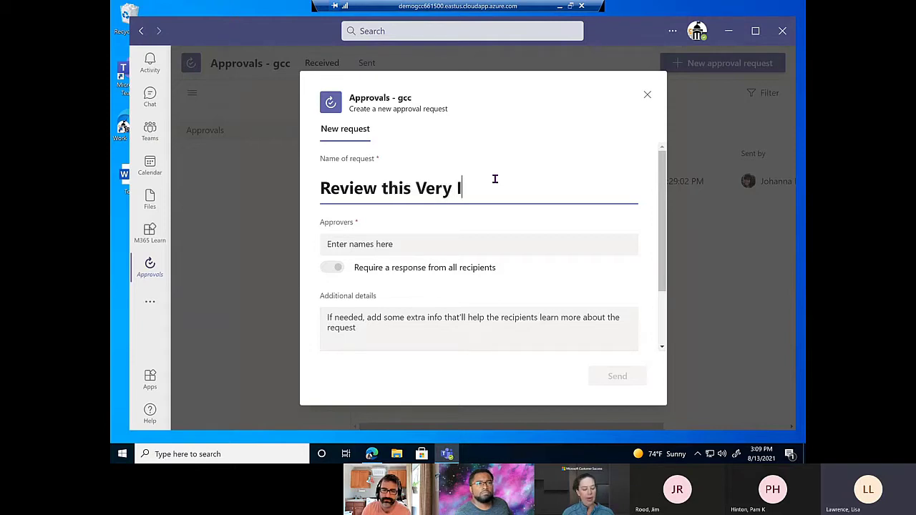
type("mportant D")
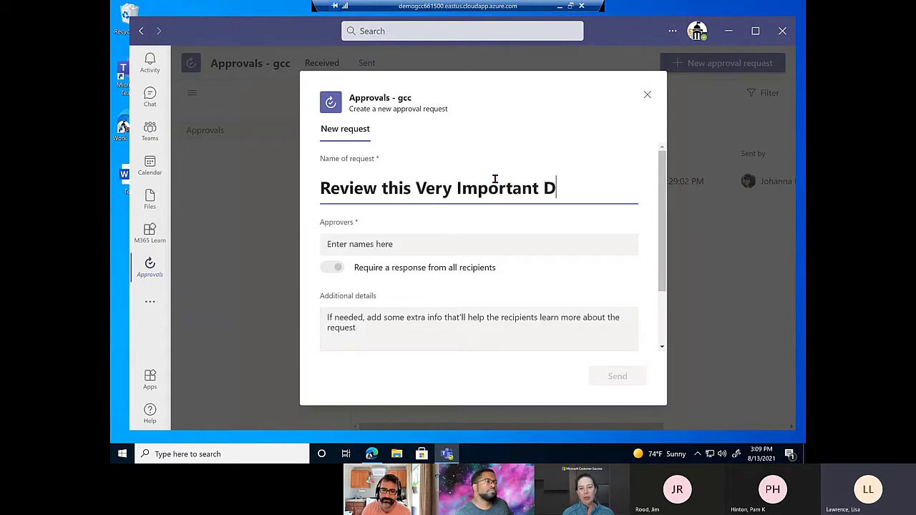
type("ragt")
key("BackSpace")
key("BackSpace")
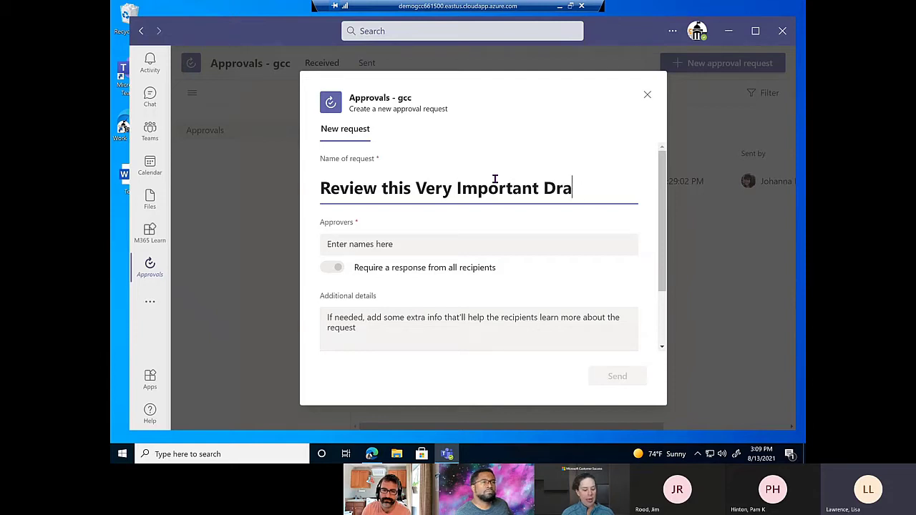
type("ft")
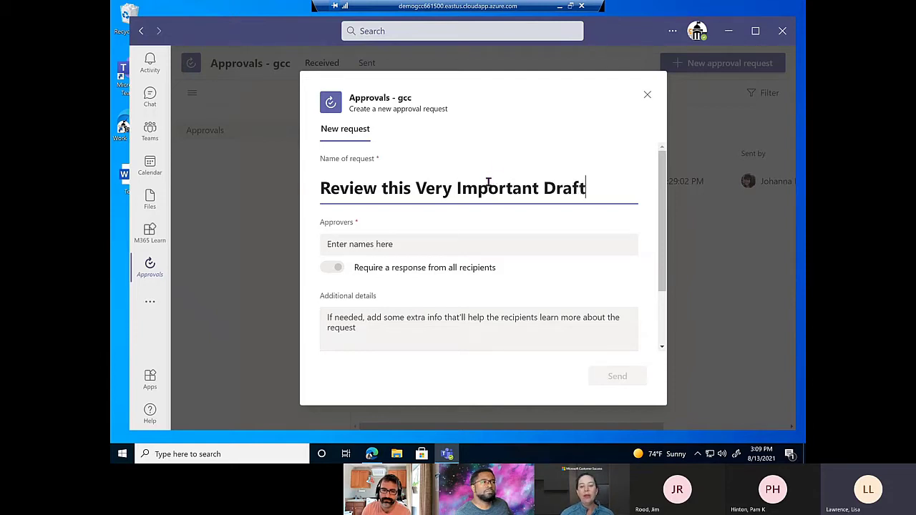
Step: Add the suggested colleague as the approver of the request by searching for the first name
scroll(501, 198, "down", 1)
key("Tab")
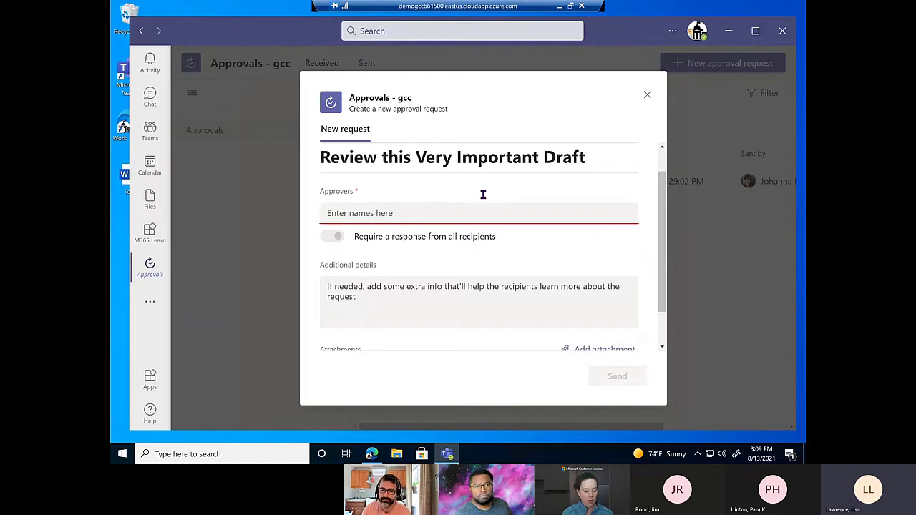
type("johan")
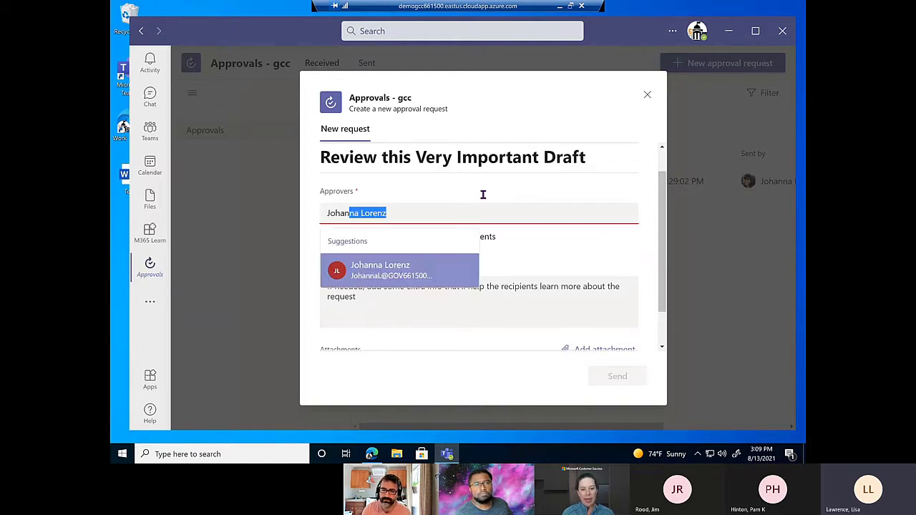
left_click(382, 281)
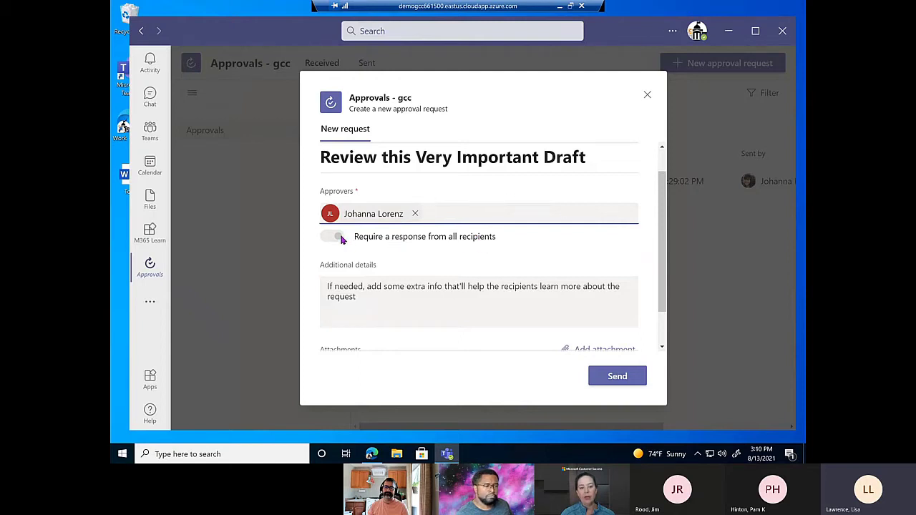
Step: Enter "This draft is ready for approval." as the additional details of the request
scroll(491, 250, "down", 1)
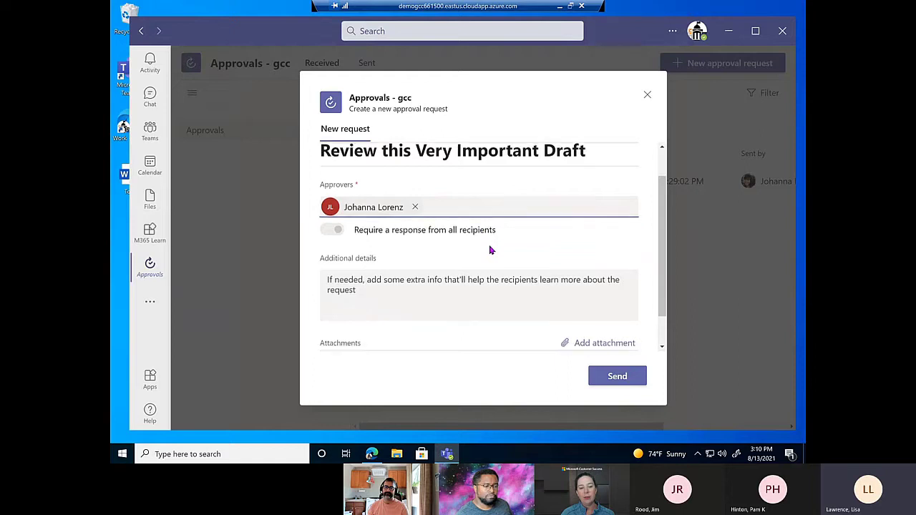
scroll(436, 236, "down", 1)
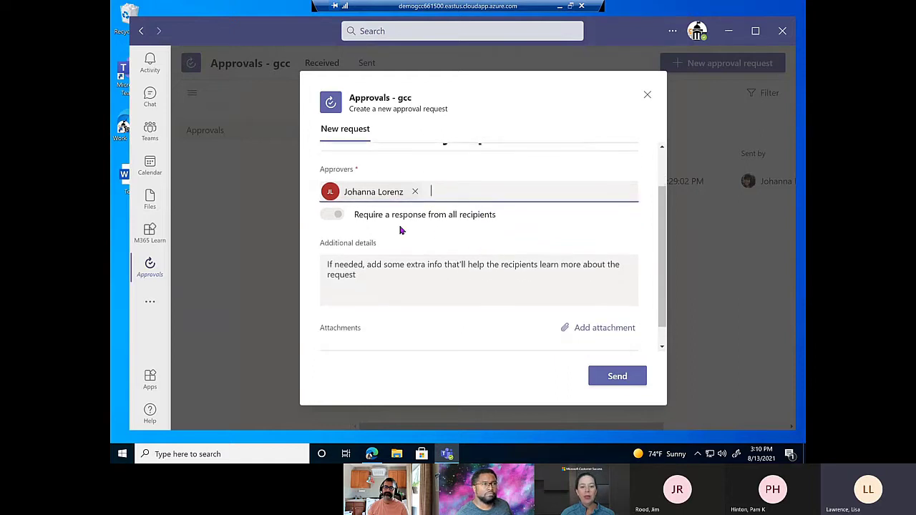
left_click(420, 256)
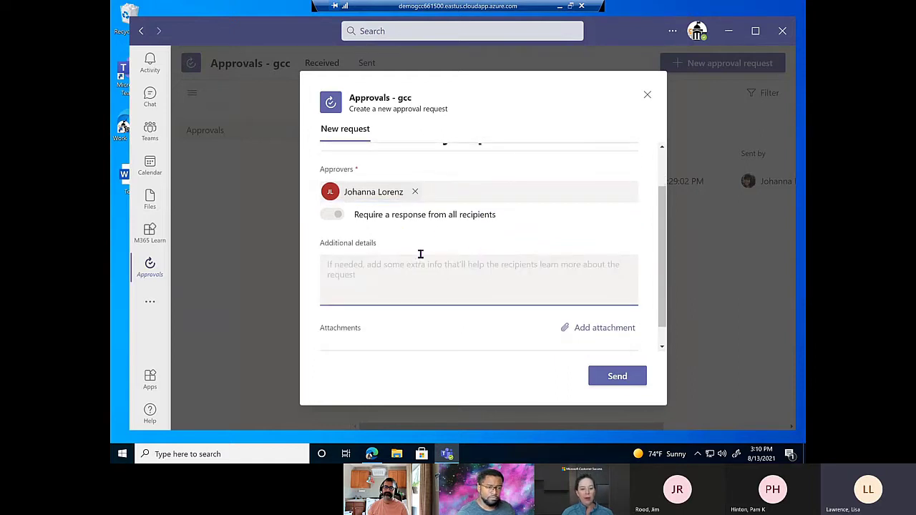
type("This ")
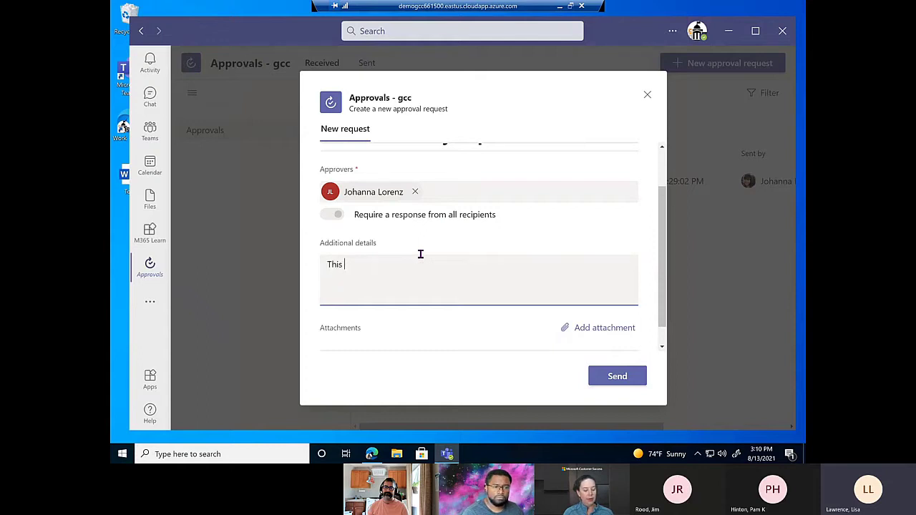
type("draft ")
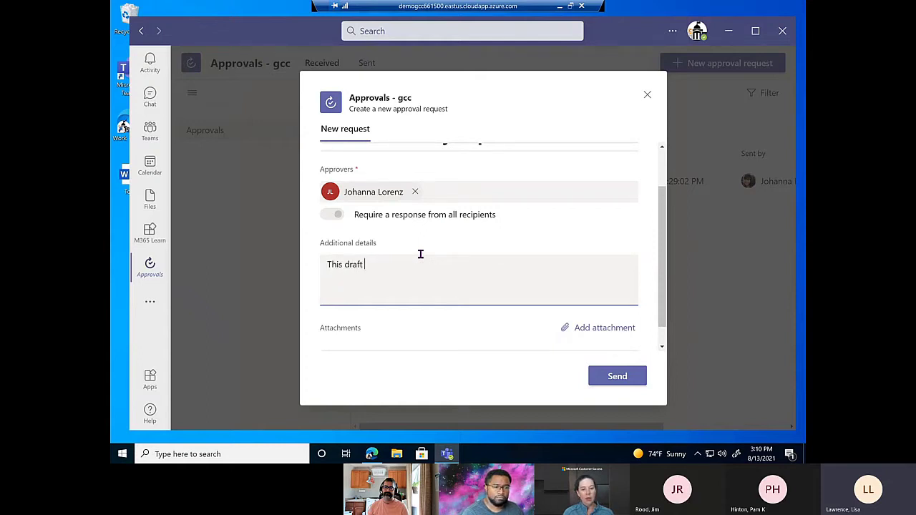
type("is nea")
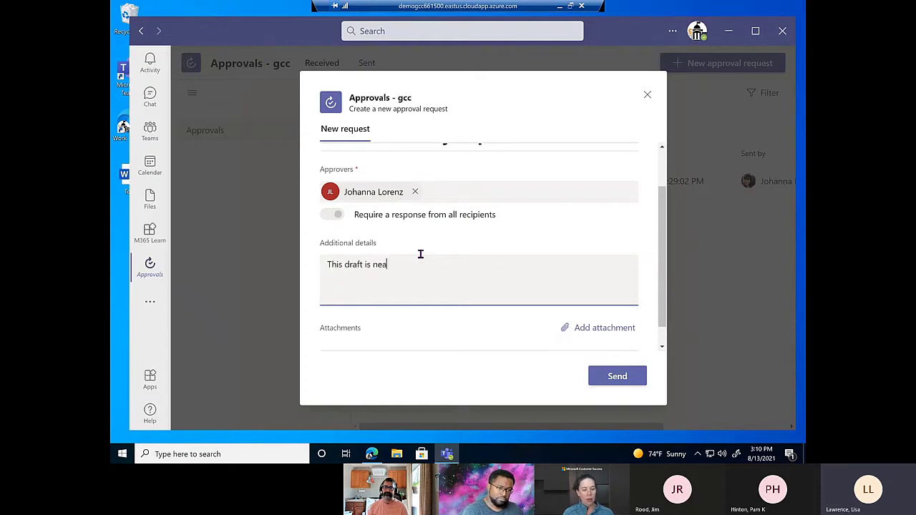
key("BackSpace")
key("BackSpace")
key("BackSpace")
type("ready ")
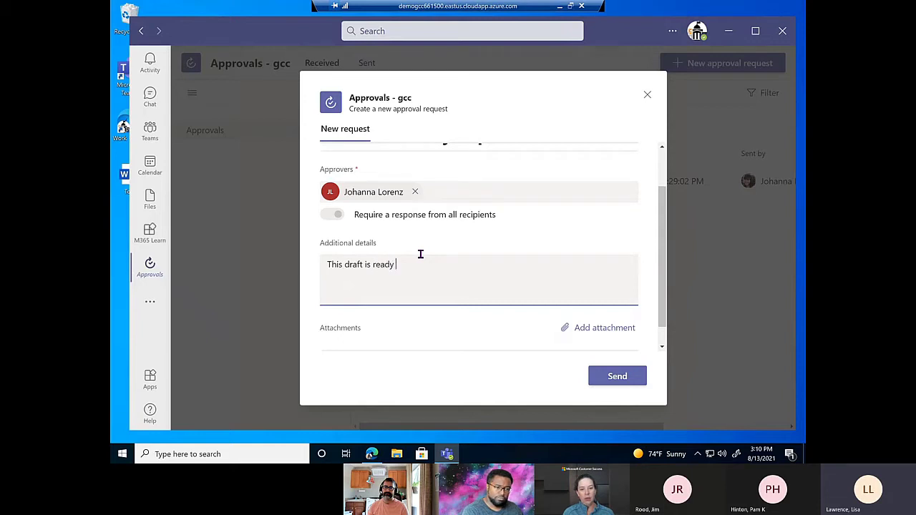
type("for approval.")
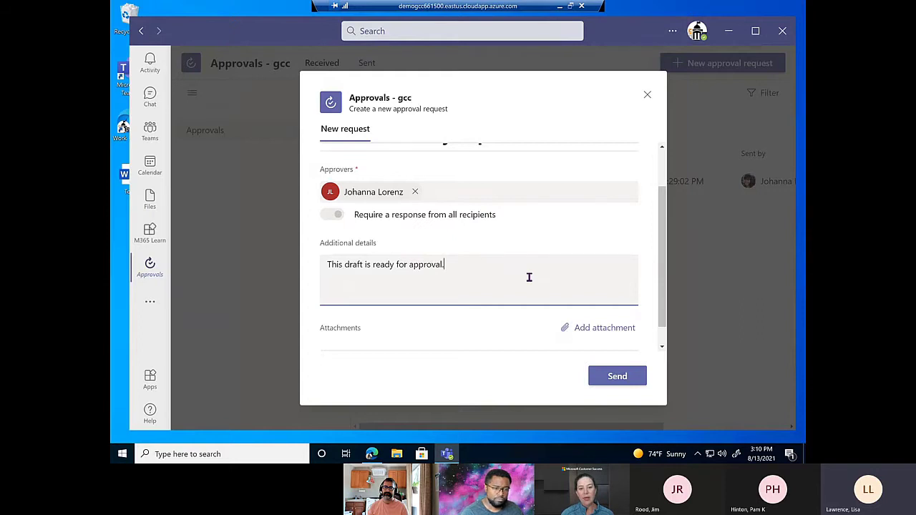
Step: Attach the Test Word document from the computer's Desktop to the request, replacing the existing file of that name
scroll(527, 276, "down", 1)
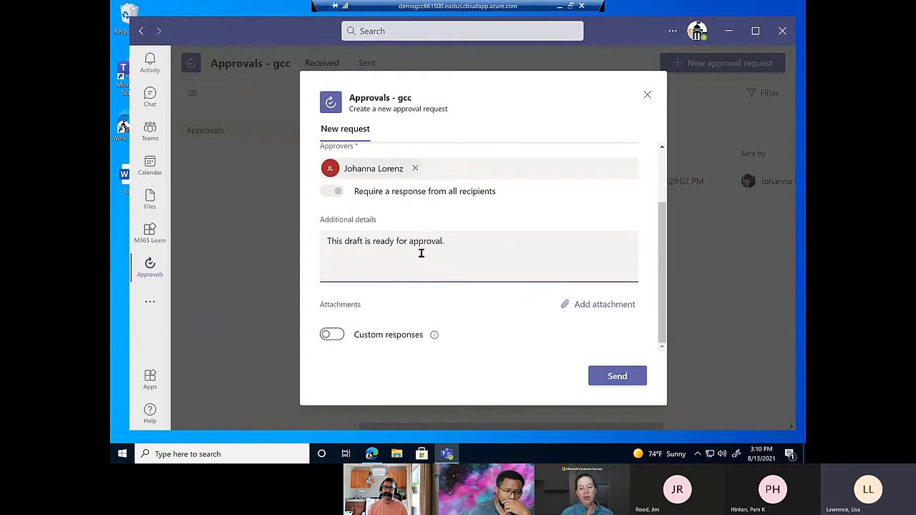
left_click(586, 305)
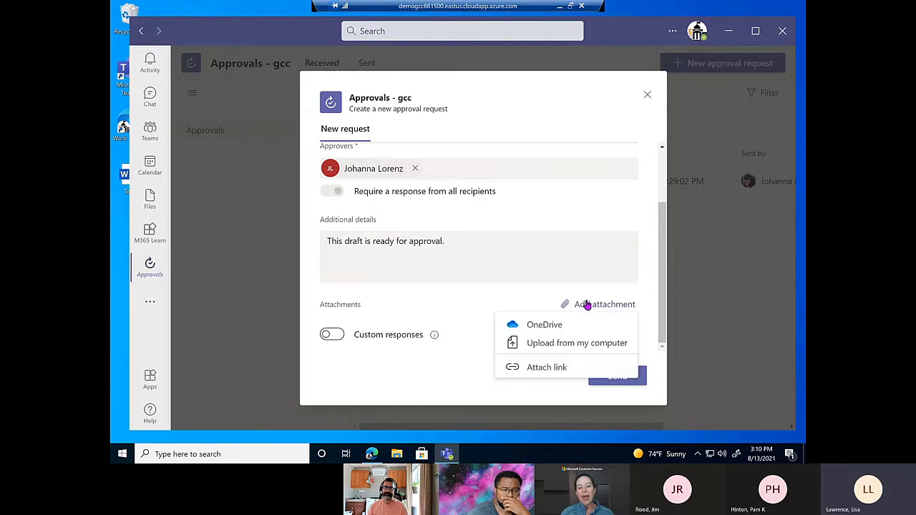
left_click(560, 347)
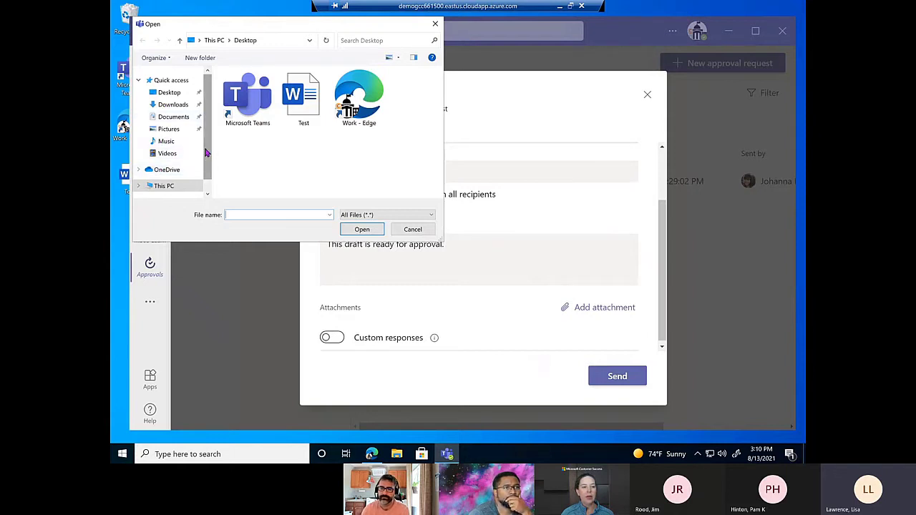
left_click_drag(205, 162, 204, 173)
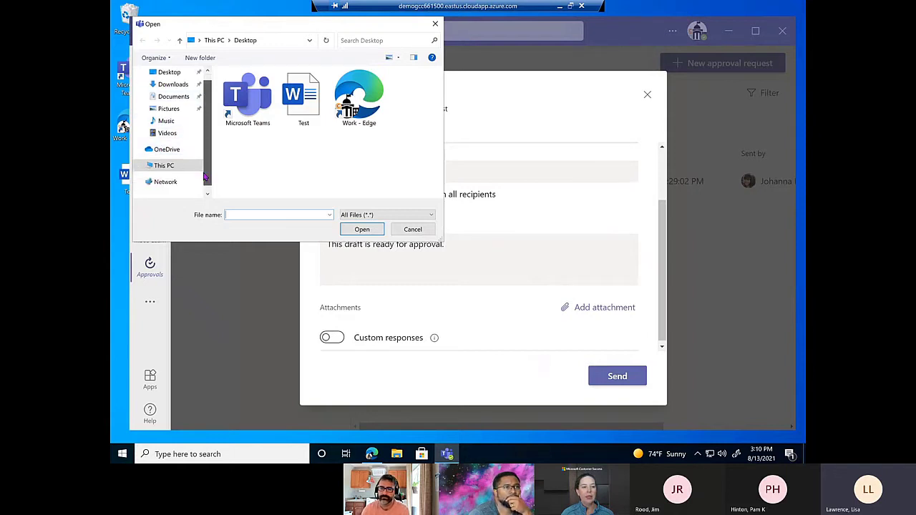
left_click(169, 96)
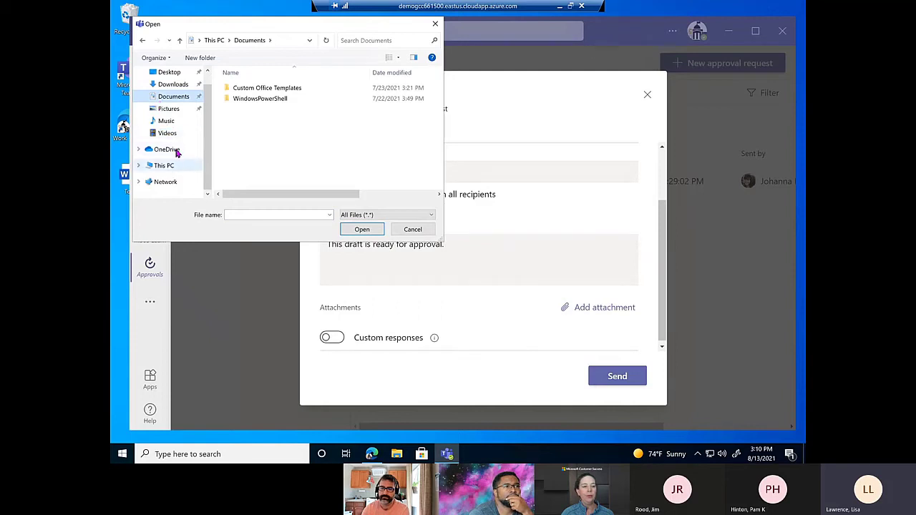
left_click(173, 150)
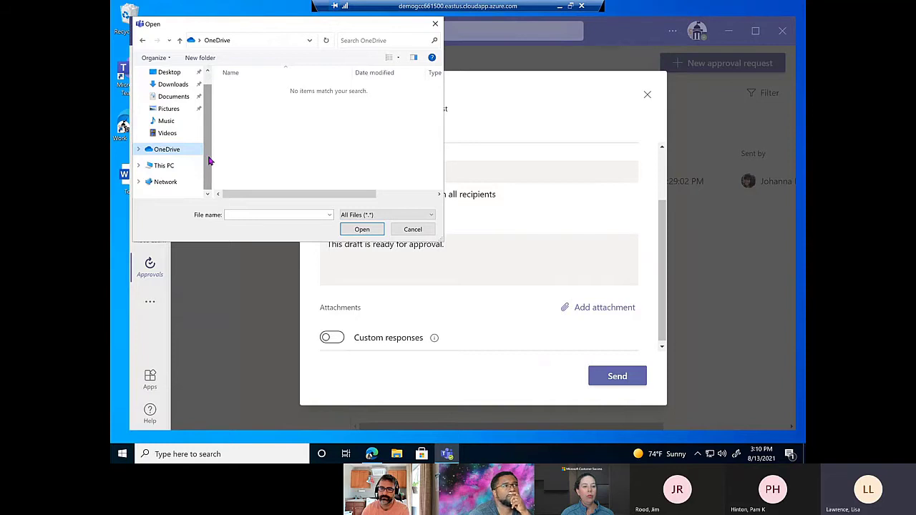
scroll(211, 144, "up", 1)
left_click(167, 94)
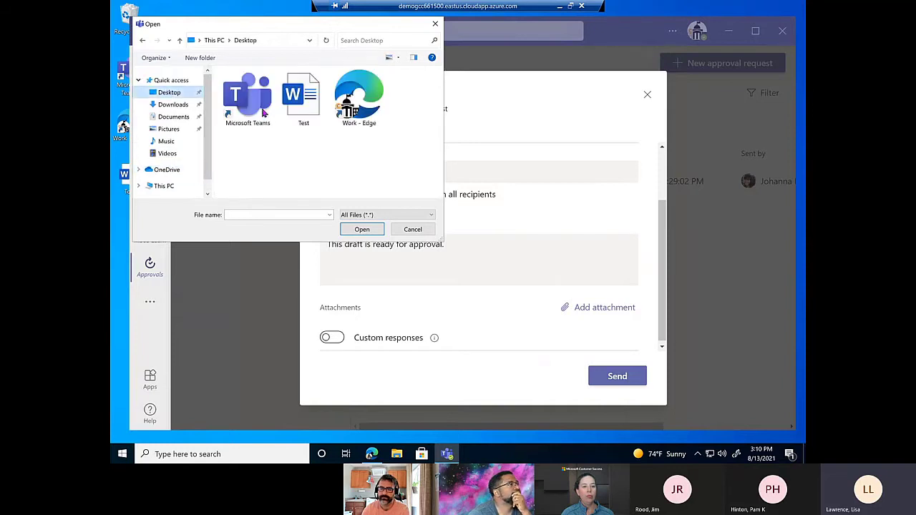
left_click(297, 111)
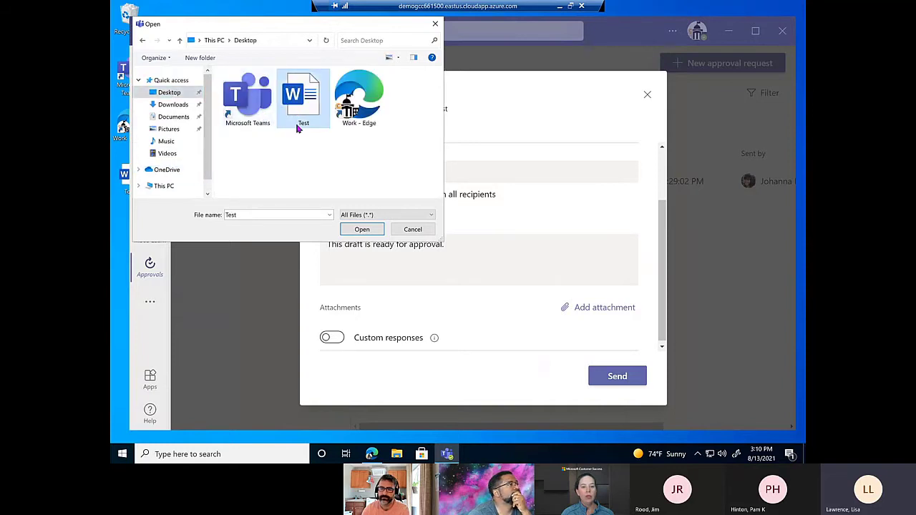
left_click(359, 229)
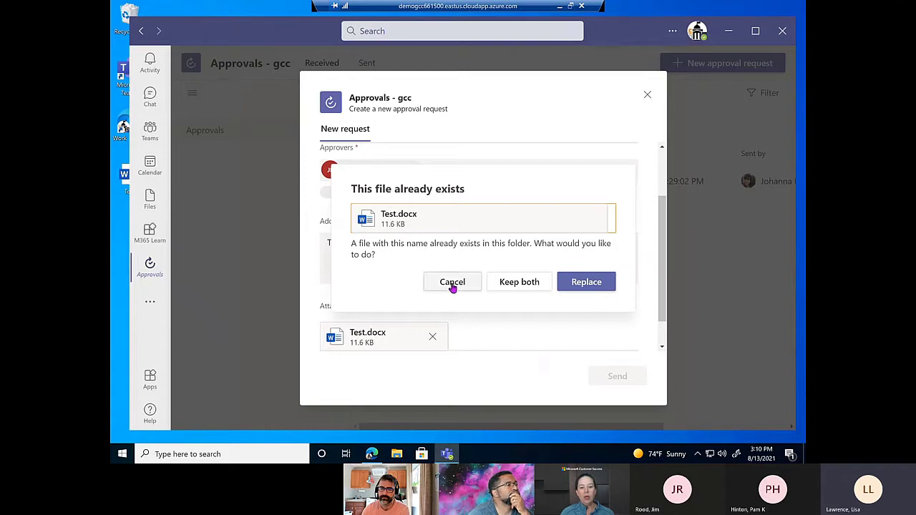
left_click(594, 290)
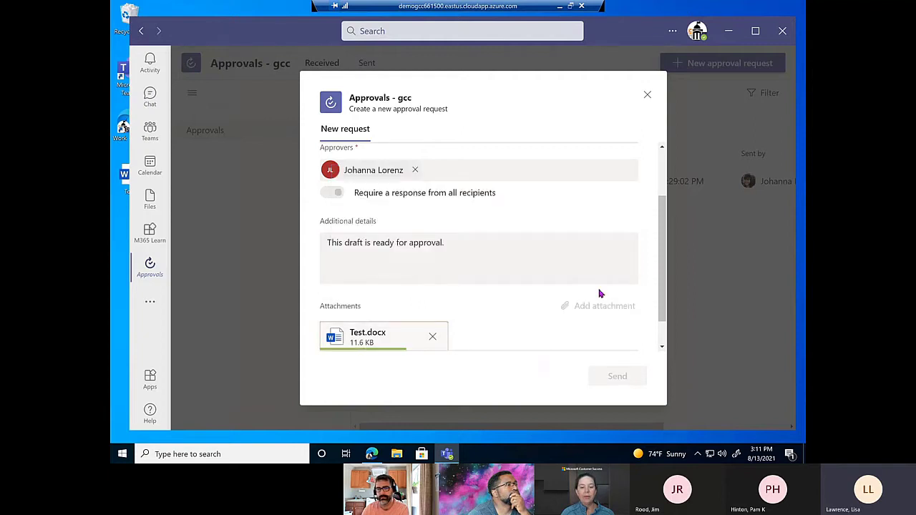
scroll(526, 336, "down", 1)
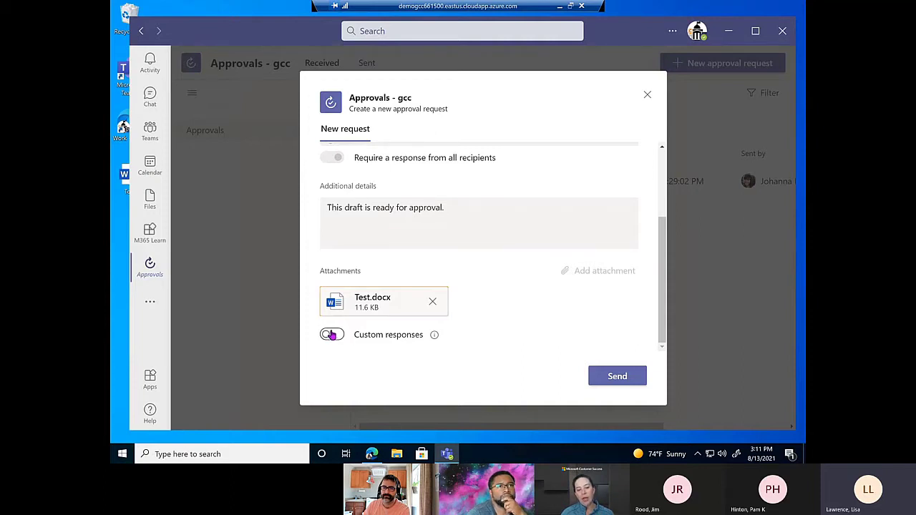
left_click(331, 334)
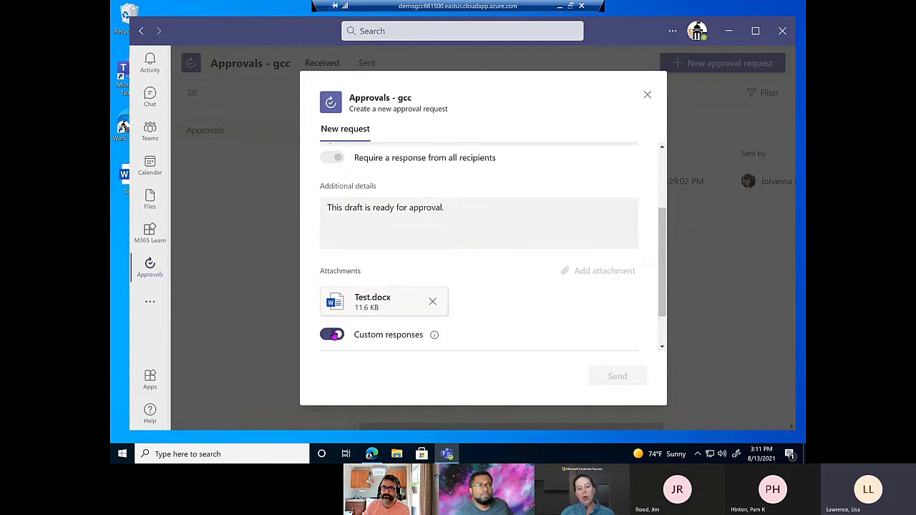
scroll(429, 342, "down", 1)
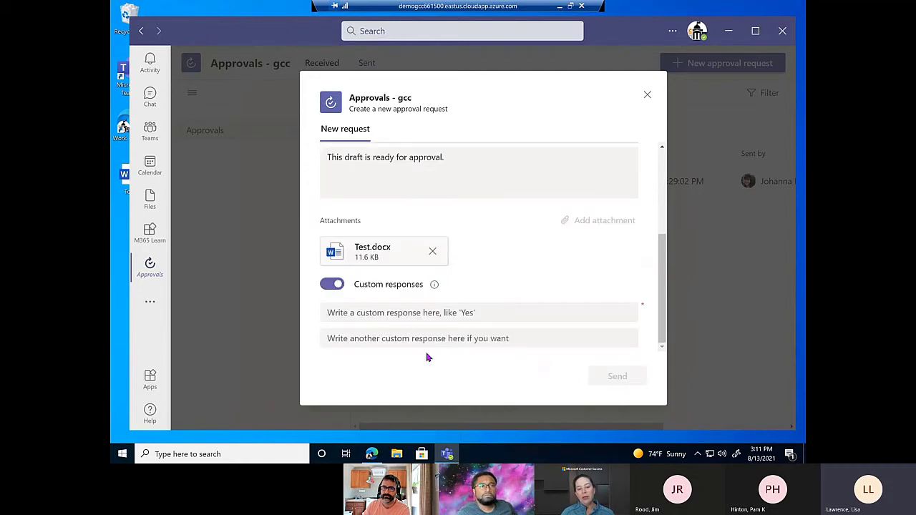
left_click(346, 305)
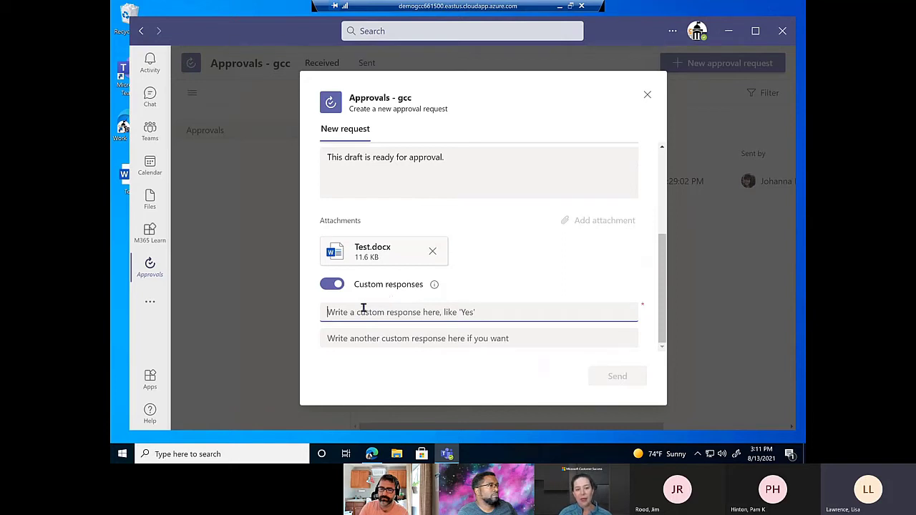
left_click(330, 284)
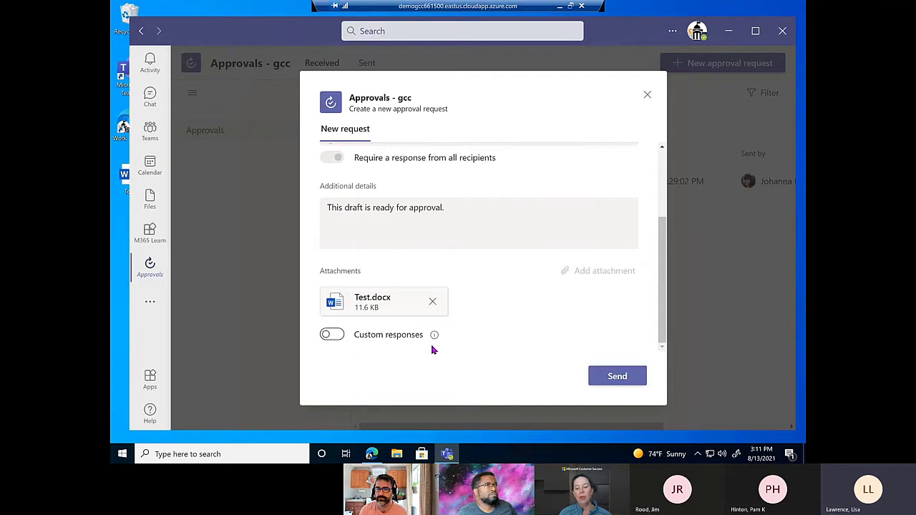
Step: Send the approval request and review its status, sender and recipient in the list of sent requests
left_click(608, 378)
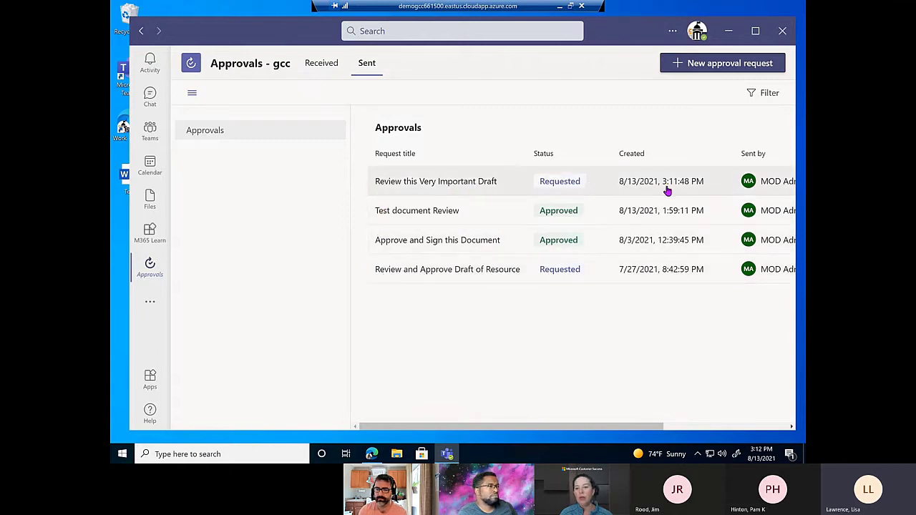
left_click_drag(629, 428, 769, 404)
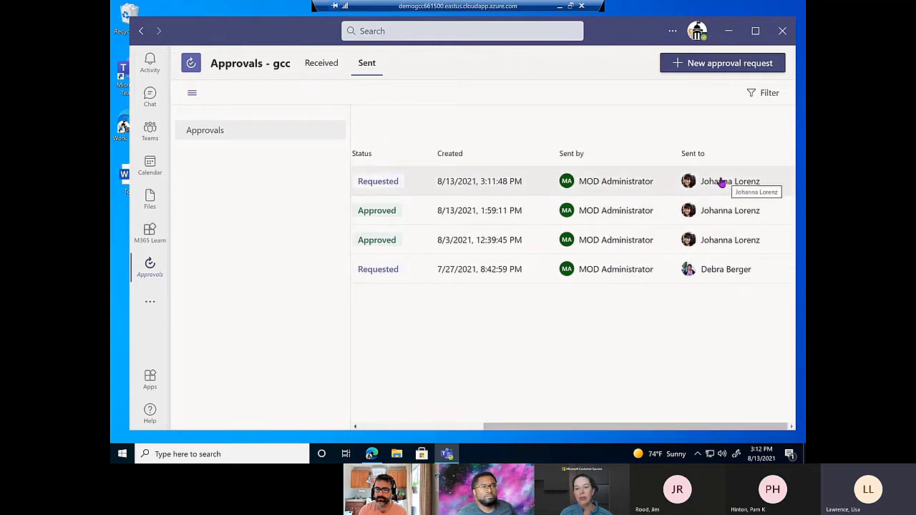
mouse_move(714, 427)
left_mouse_down()
mouse_move(594, 426)
mouse_move(731, 426)
left_mouse_up()
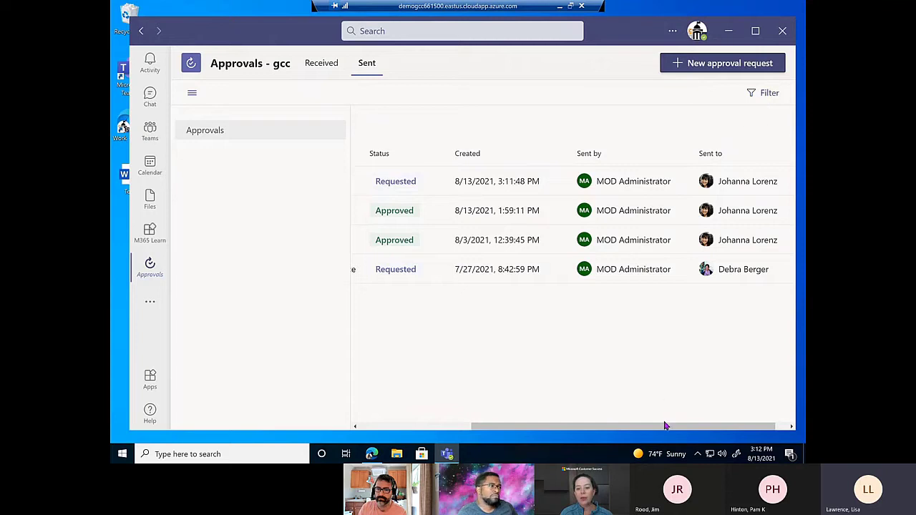
left_click_drag(665, 427, 511, 427)
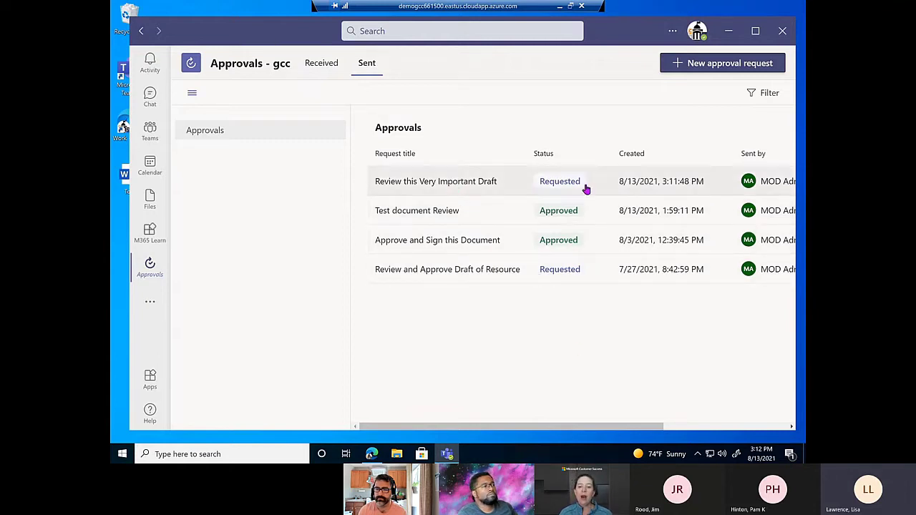
Step: Open the received request "Review - Very Important Document" and examine its details and status history
left_click(303, 65)
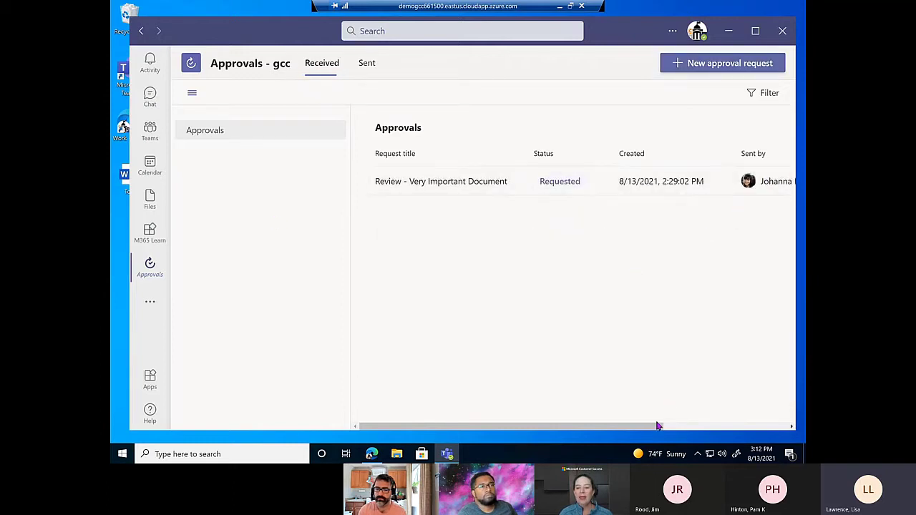
left_click_drag(659, 426, 779, 425)
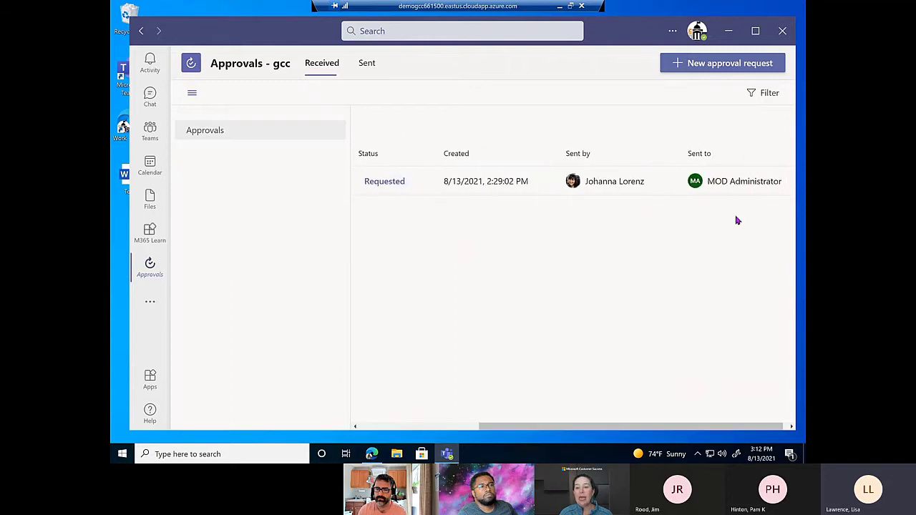
left_click_drag(712, 427, 521, 425)
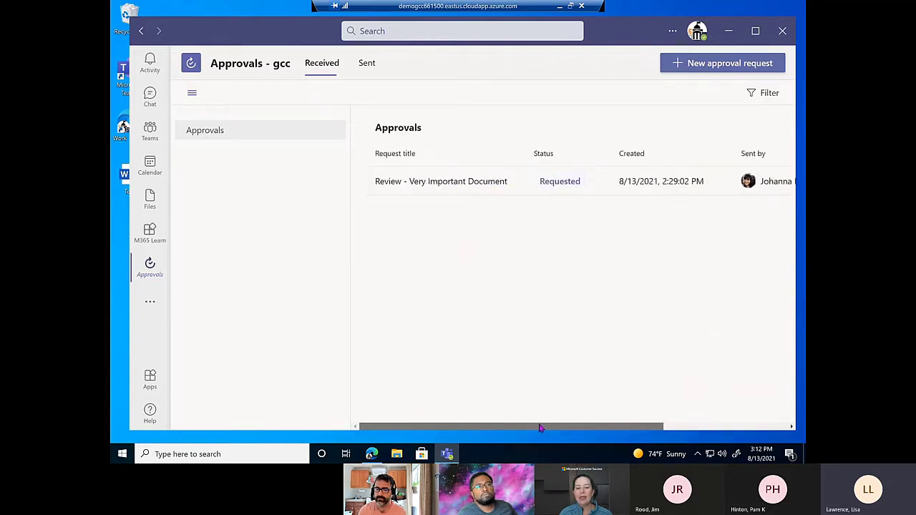
left_click(460, 183)
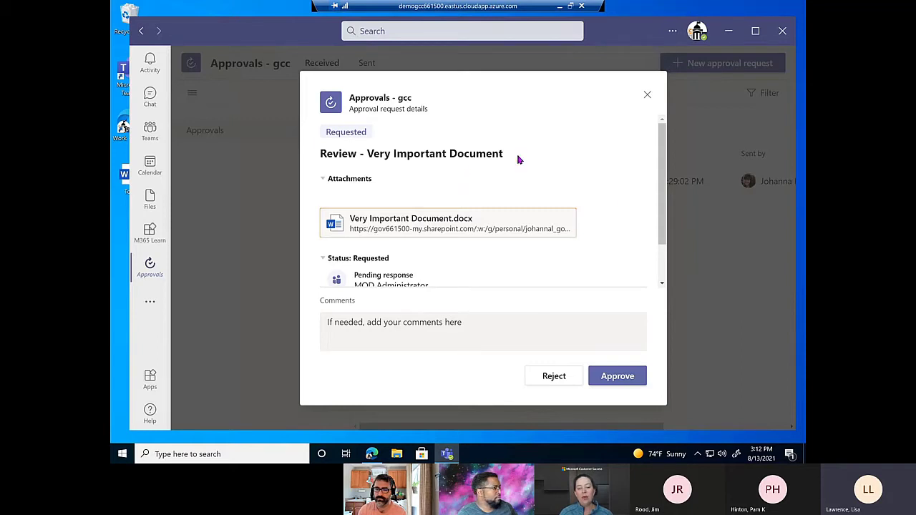
scroll(622, 215, "down", 1)
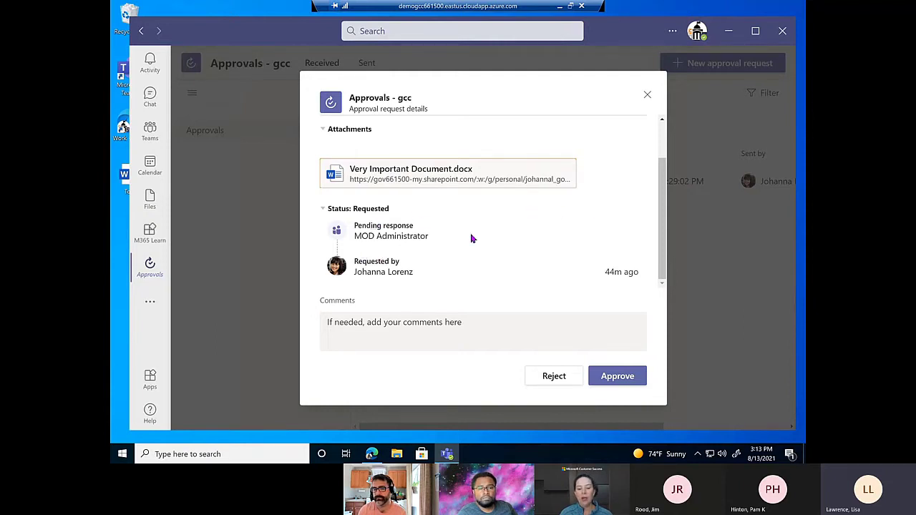
Step: View the attached Very Important Document.docx in Word for the web and return to the request in Teams
left_click(363, 173)
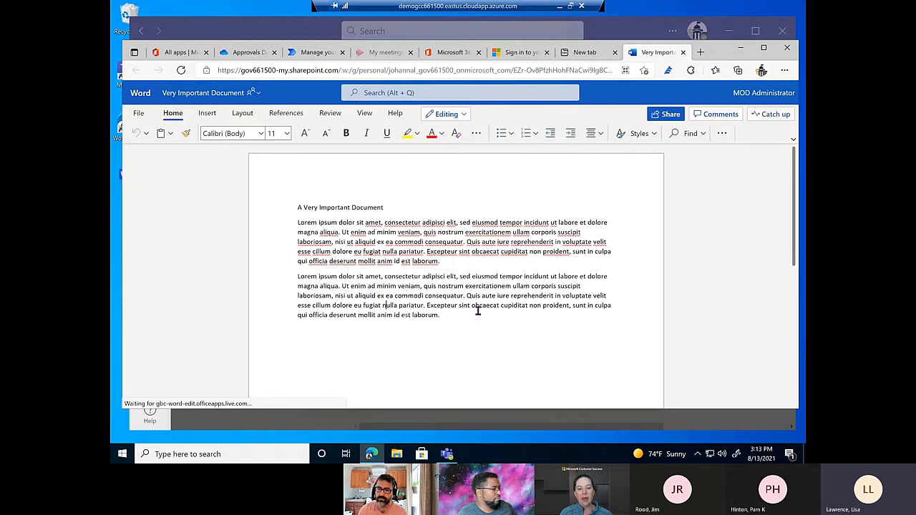
left_click(483, 345)
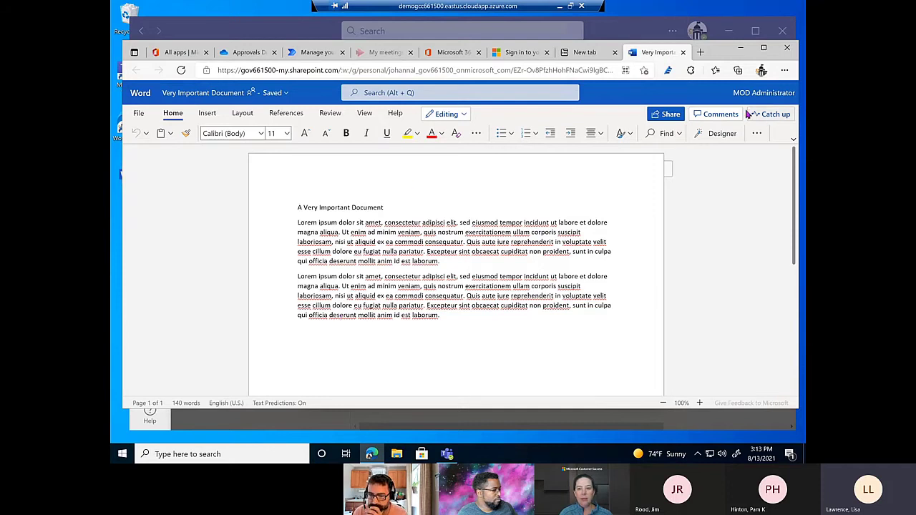
left_click(632, 33)
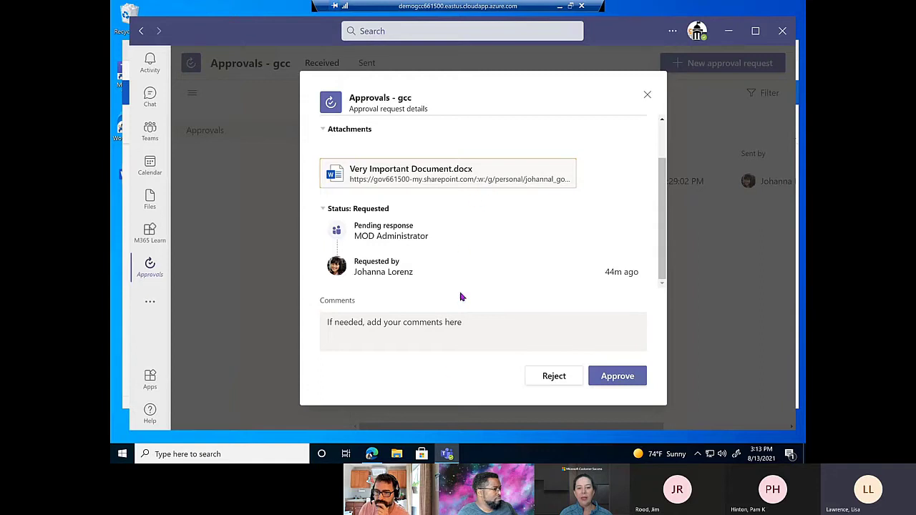
Step: Add the comment "Well Done!" to the "Review - Very Important Document" request and approve it
left_click(384, 322)
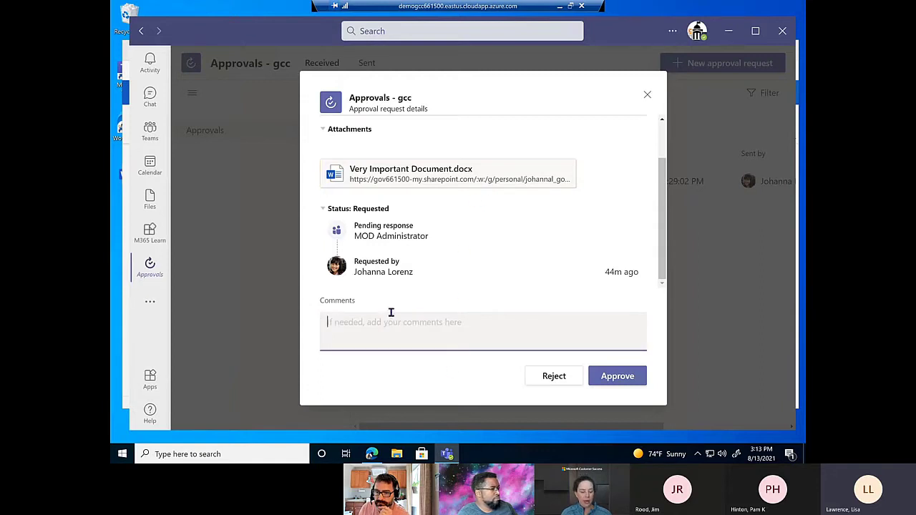
type("Well")
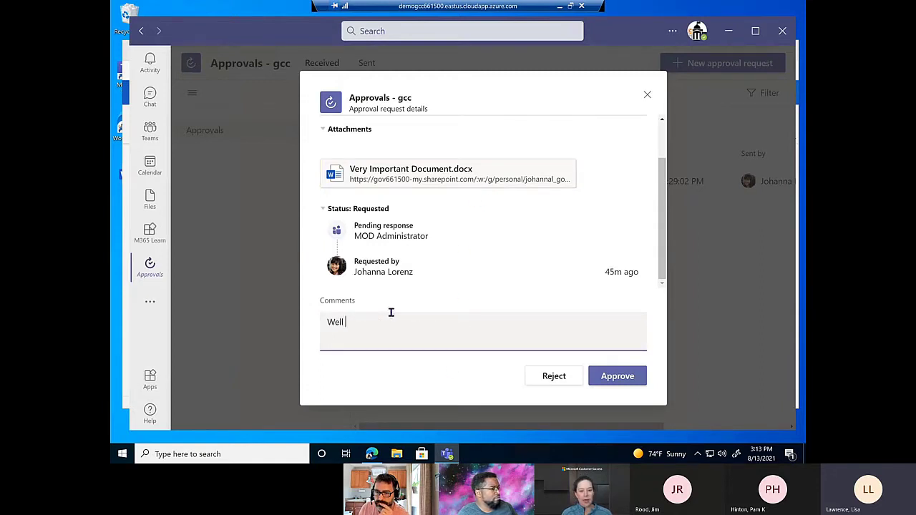
type(" Done!")
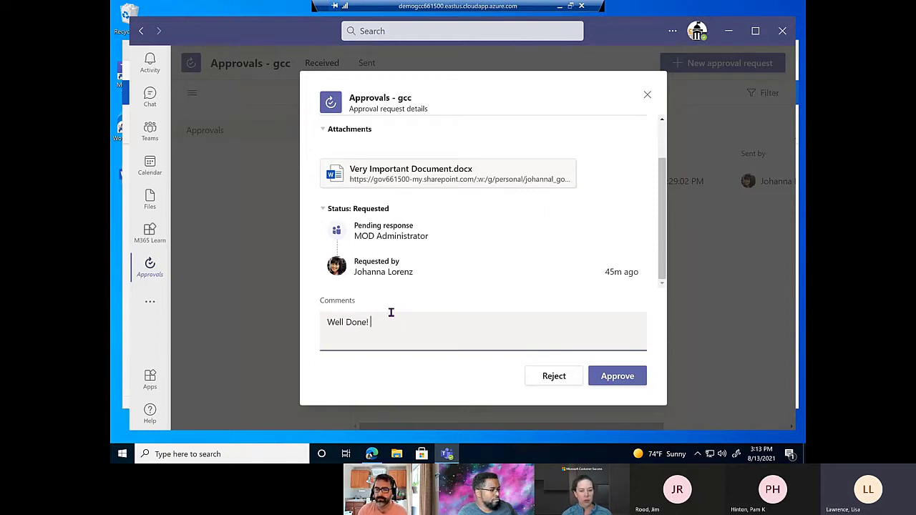
left_click(593, 381)
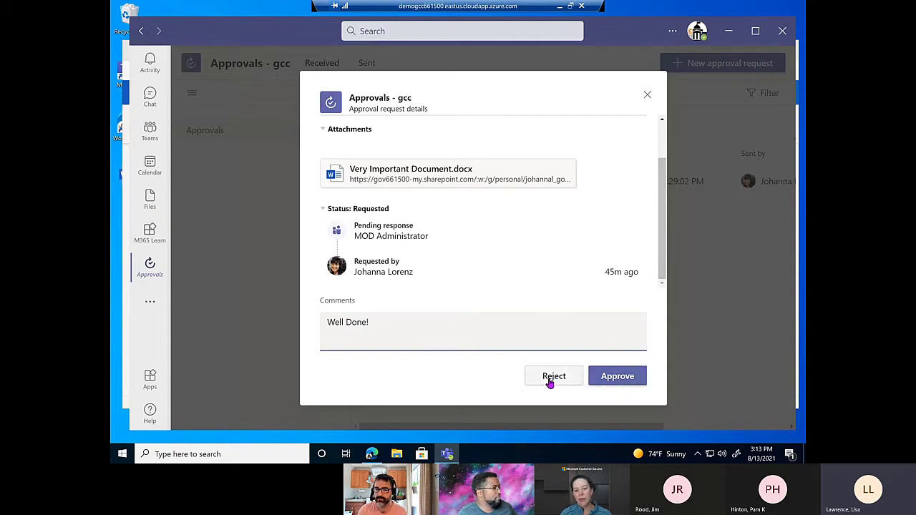
left_click(603, 382)
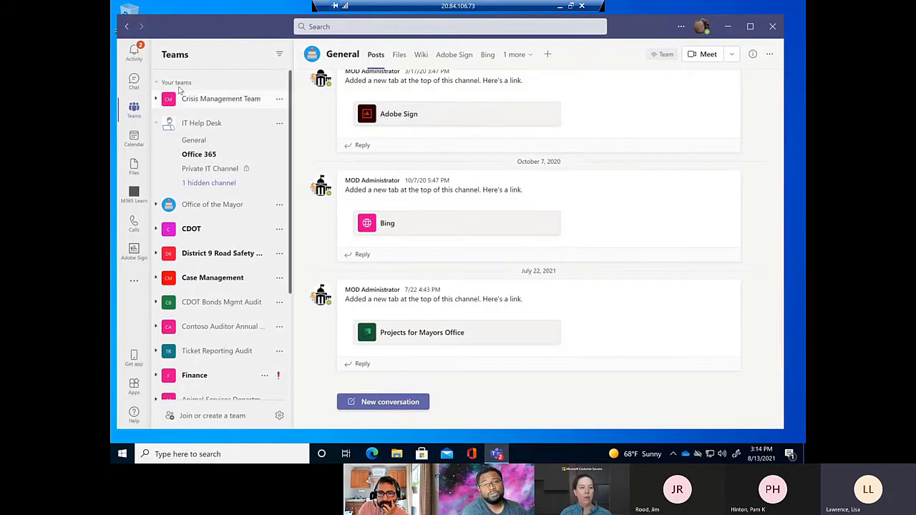
Step: In the requester's Teams session, check the final-status notification for "Review - Very Important Document" and its approver's comment, and close the details
left_click(135, 53)
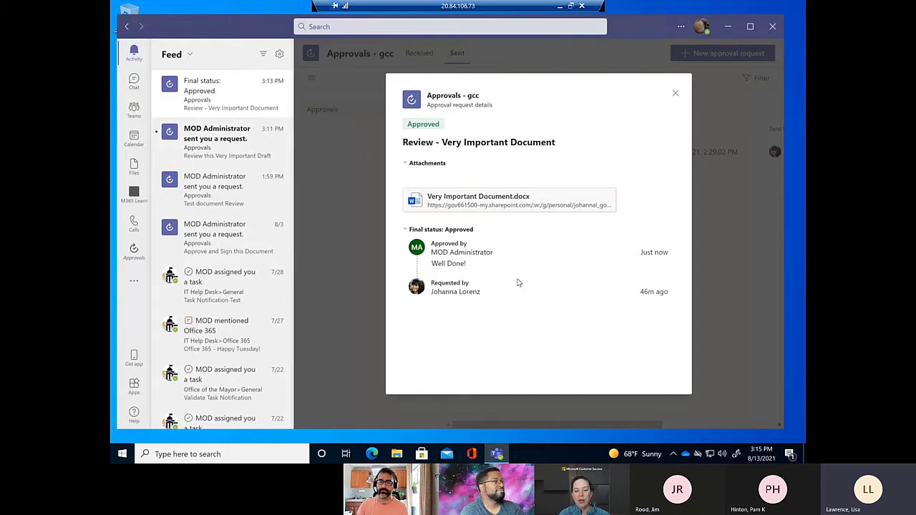
triple_click(468, 264)
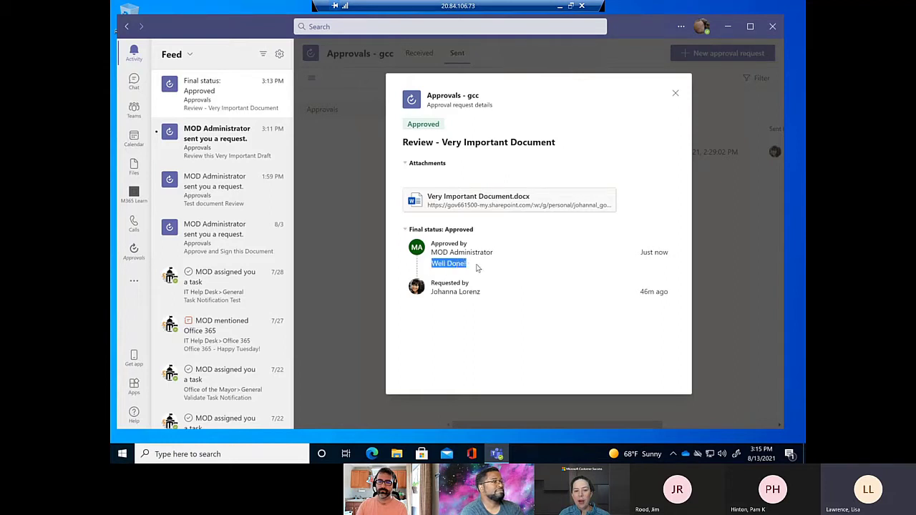
left_click(477, 268)
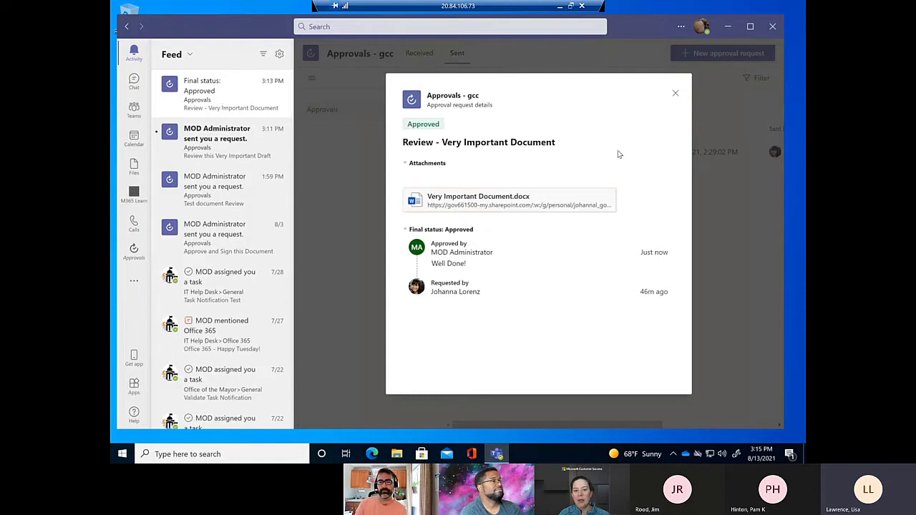
left_click(674, 93)
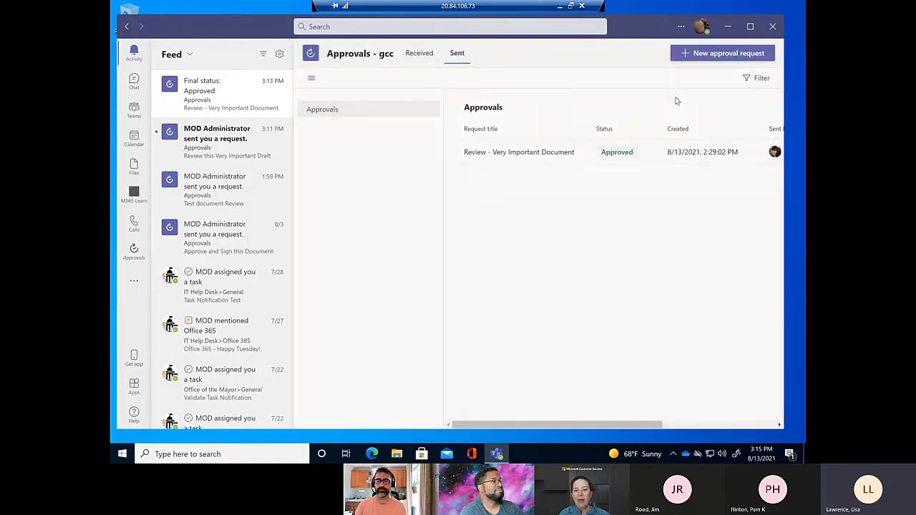
Step: Open the "Review this Very Important Draft" request from the activity feed and reject it with the comment "Sorry - not quite there!"
left_click(235, 148)
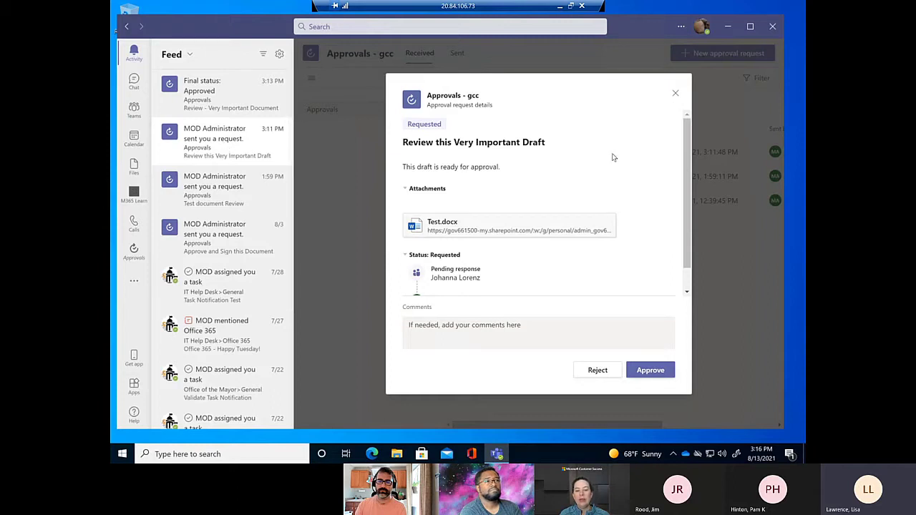
scroll(612, 158, "down", 1)
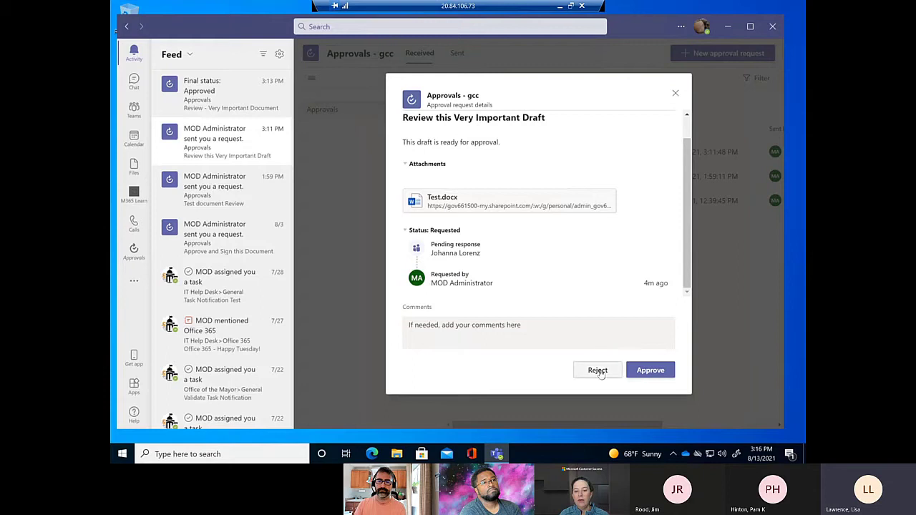
left_click(473, 334)
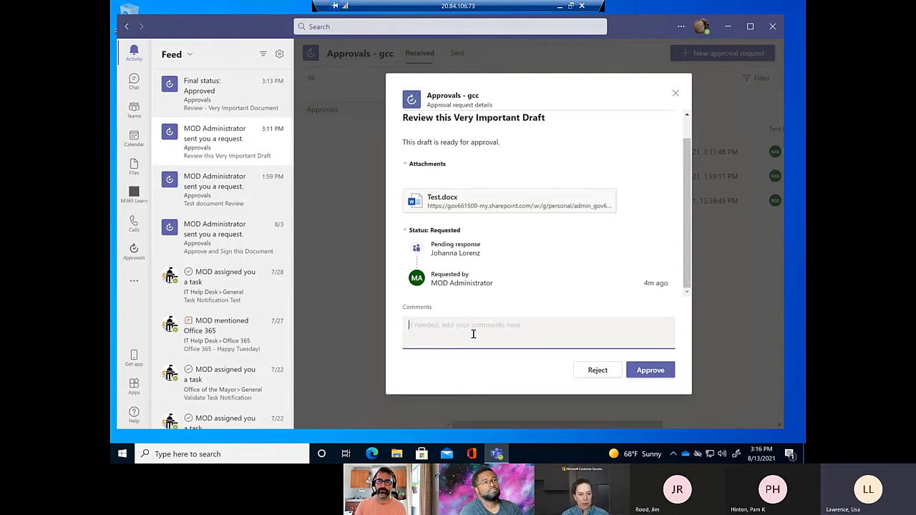
type("Sorry - n")
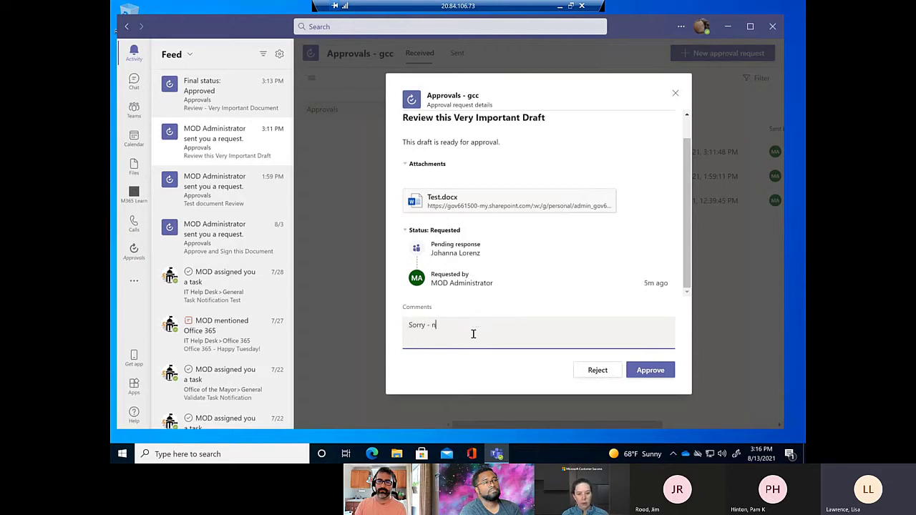
type("ot quite there!")
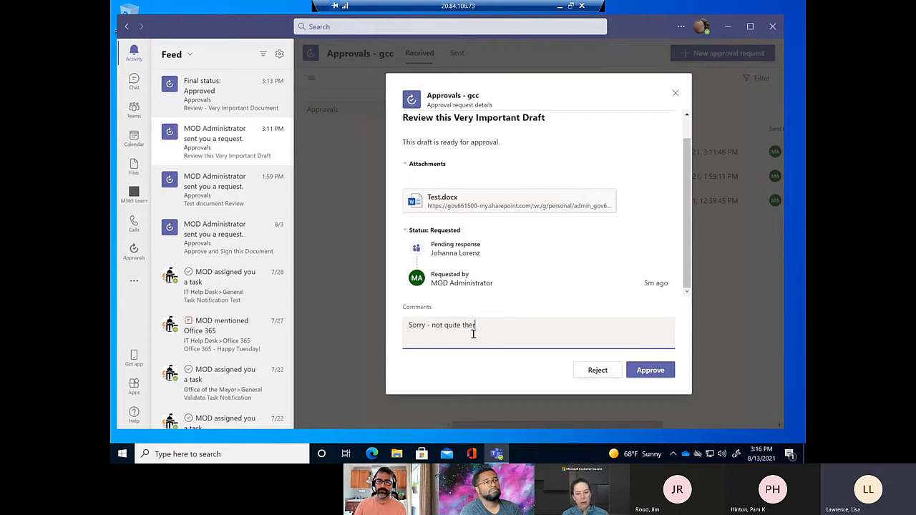
left_click(588, 375)
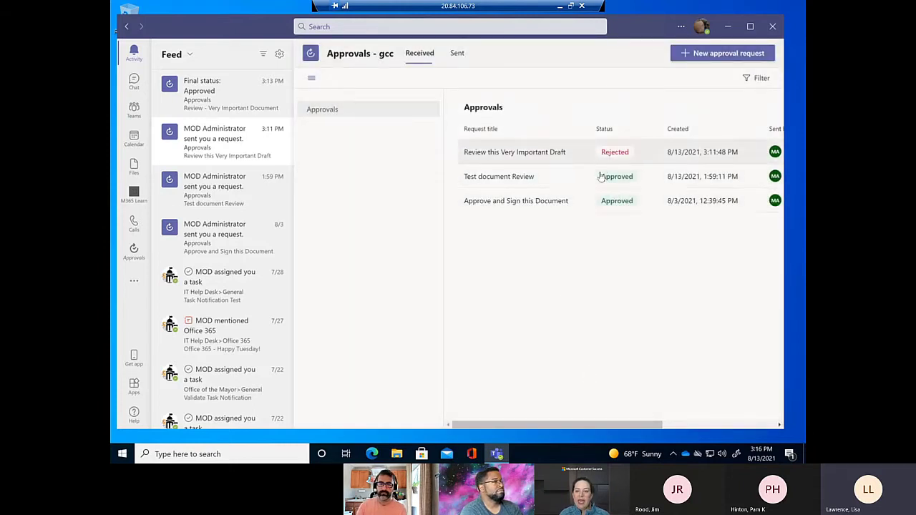
Step: Reopen the "Review - Very Important Document" request from its activity notification and close its details
left_click(202, 98)
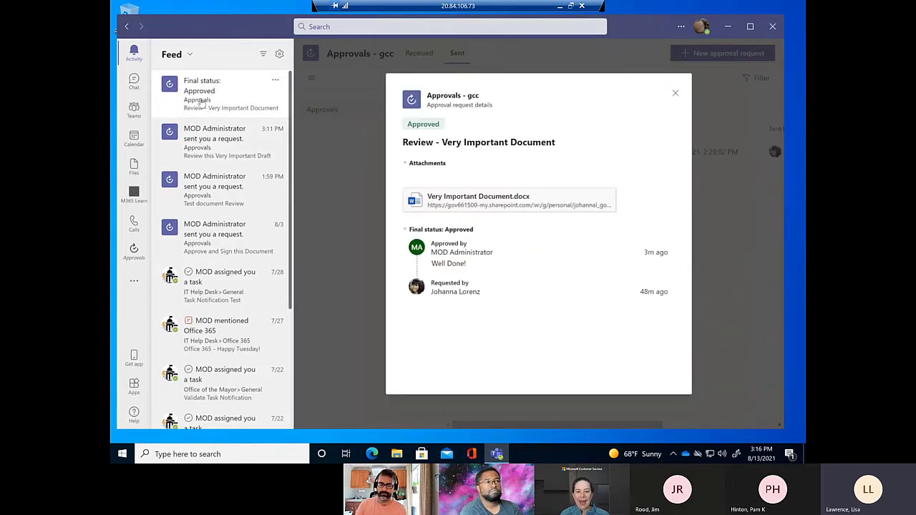
left_click(675, 95)
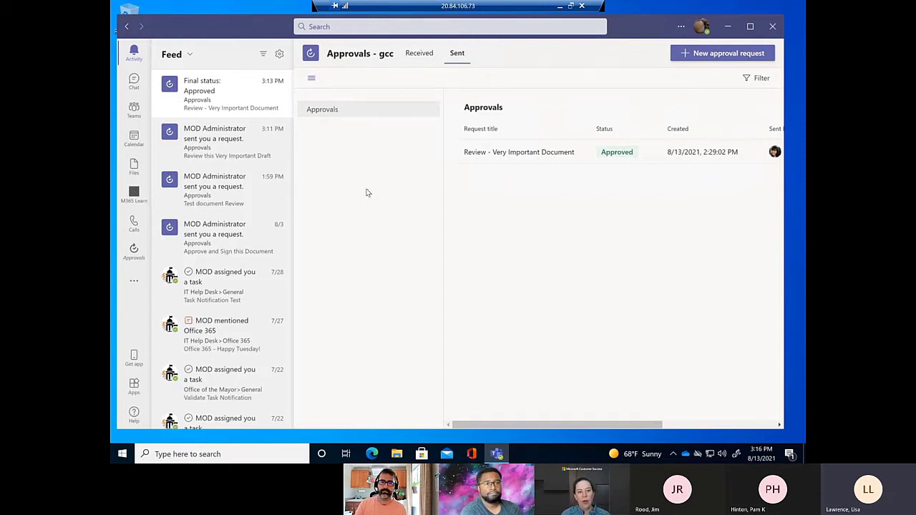
Step: Open the chat with MOD Administrator, view the blank approval request form available from the message box, and close the form
left_click(135, 81)
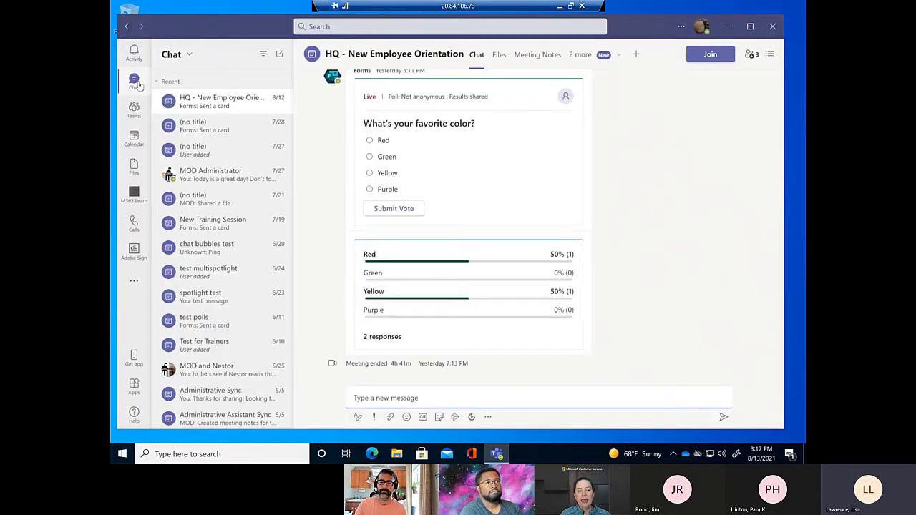
left_click(134, 282)
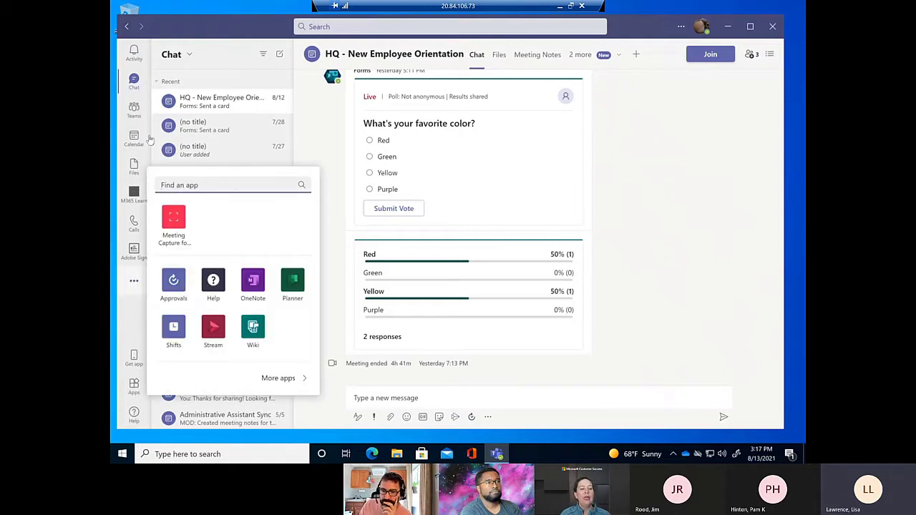
left_click(132, 84)
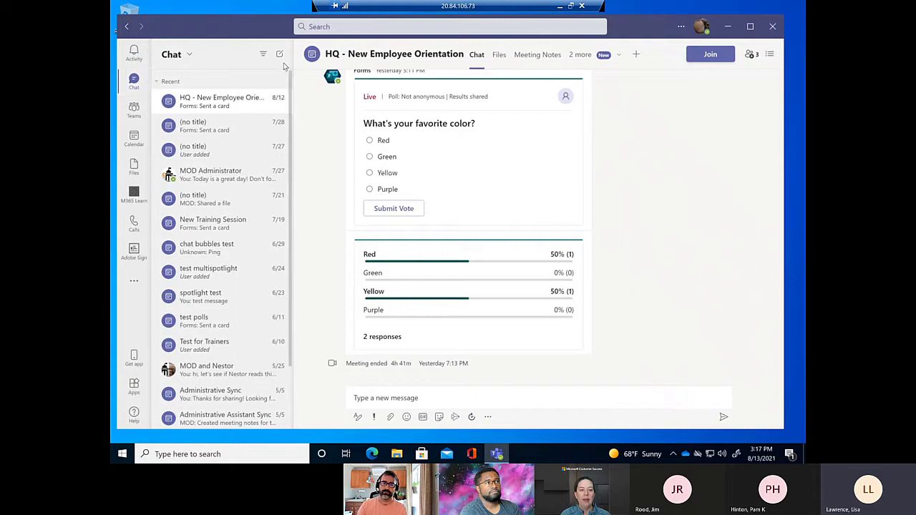
left_click(234, 183)
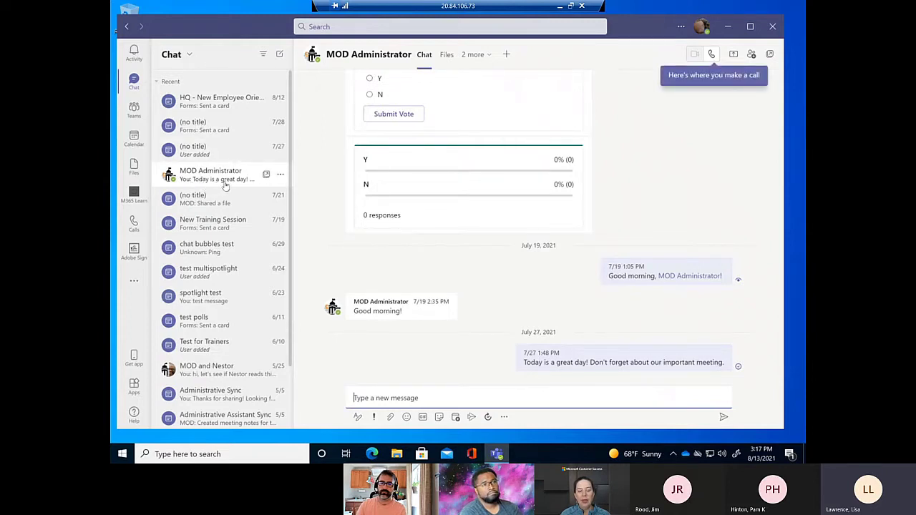
left_click(489, 419)
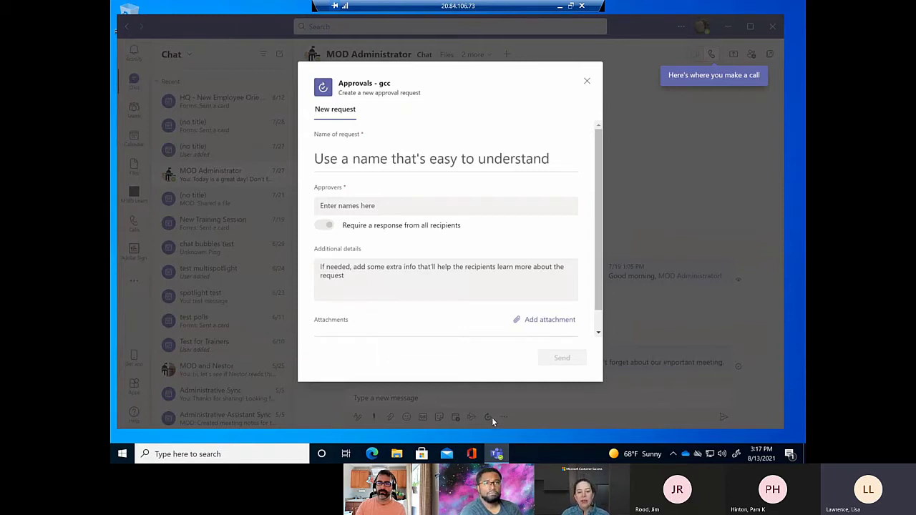
left_click(587, 84)
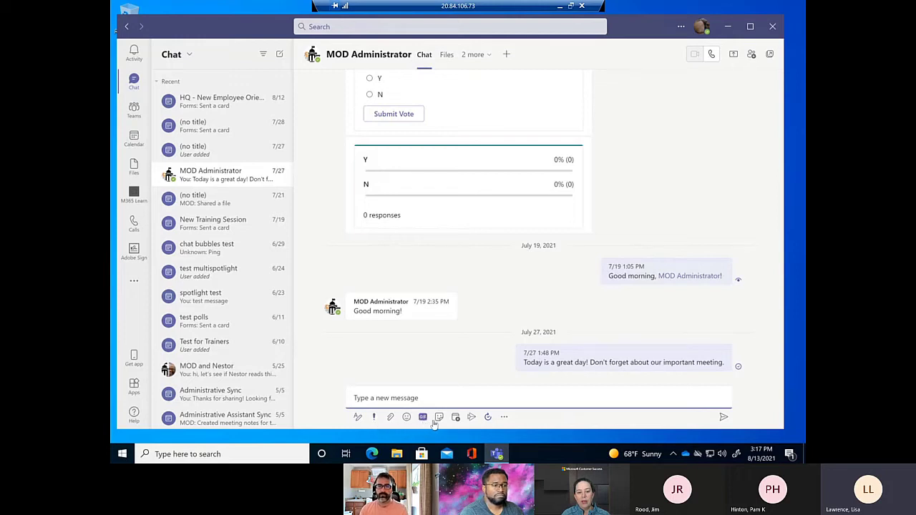
Step: Start an approval request from the MOD Administrator chat, name it "Review this please", and add MOD Administrator as approver
left_click(488, 417)
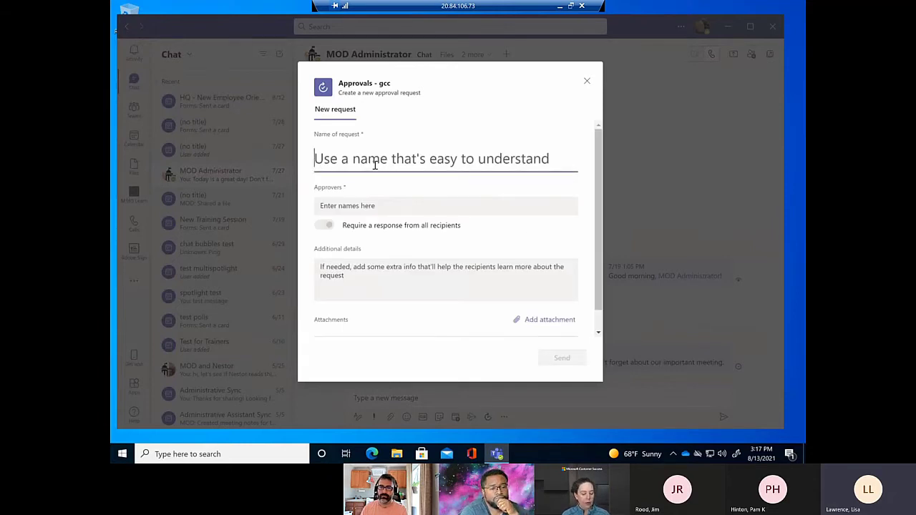
type("Rev")
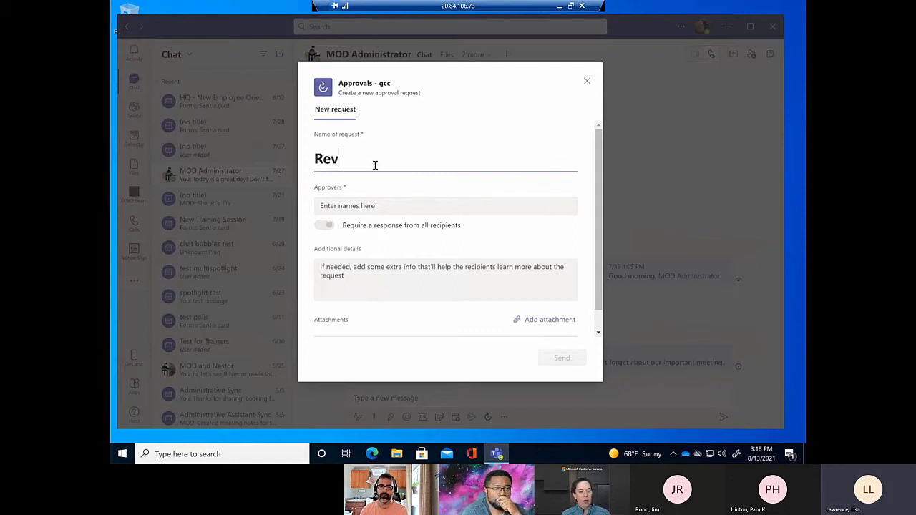
type("iew this please")
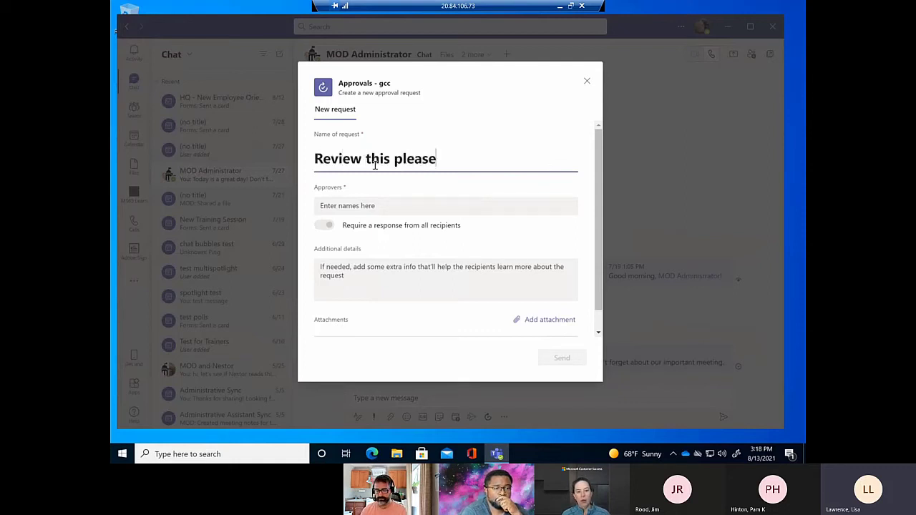
left_click(348, 205)
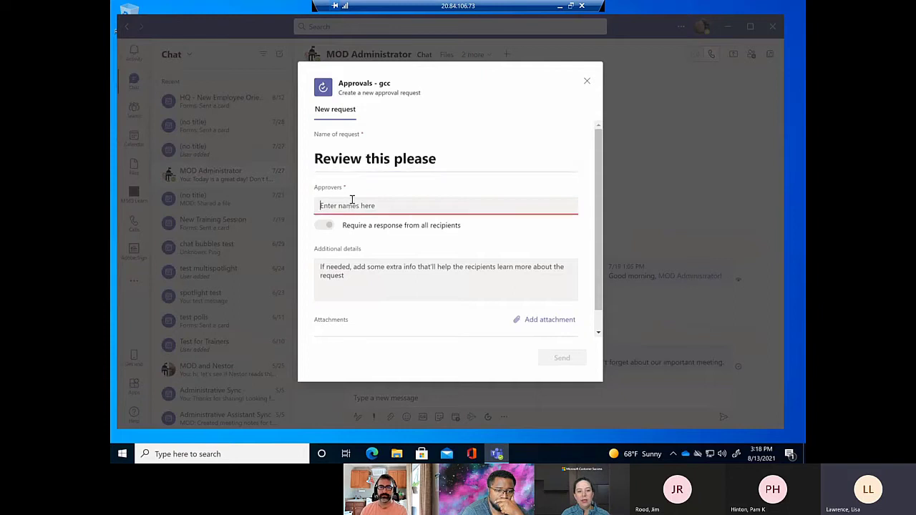
type("MOD Administrator")
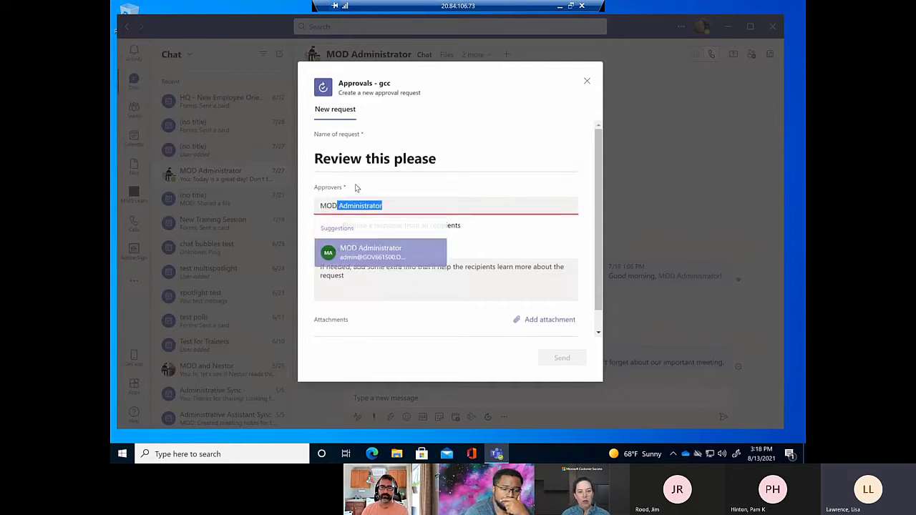
left_click(369, 259)
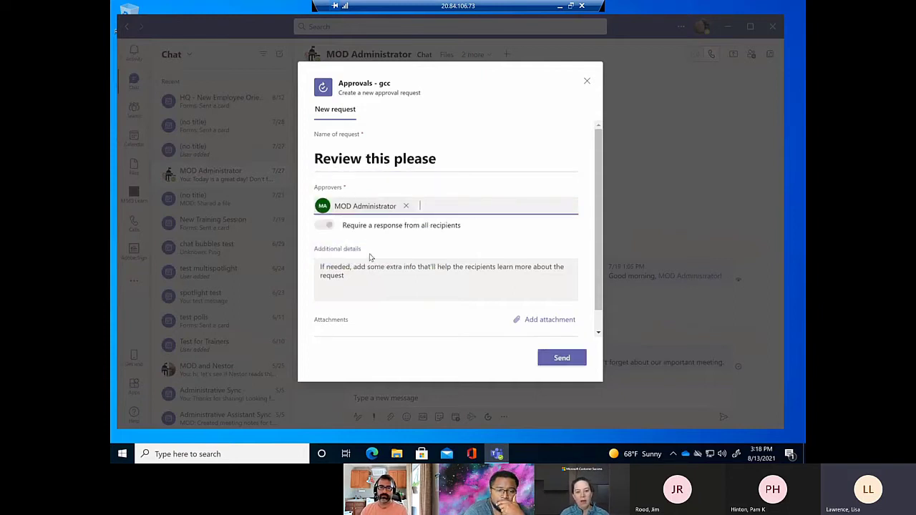
Step: Attach the file "Document" from the computer's OneDrive - Contoso folder to the approval request
left_click(561, 324)
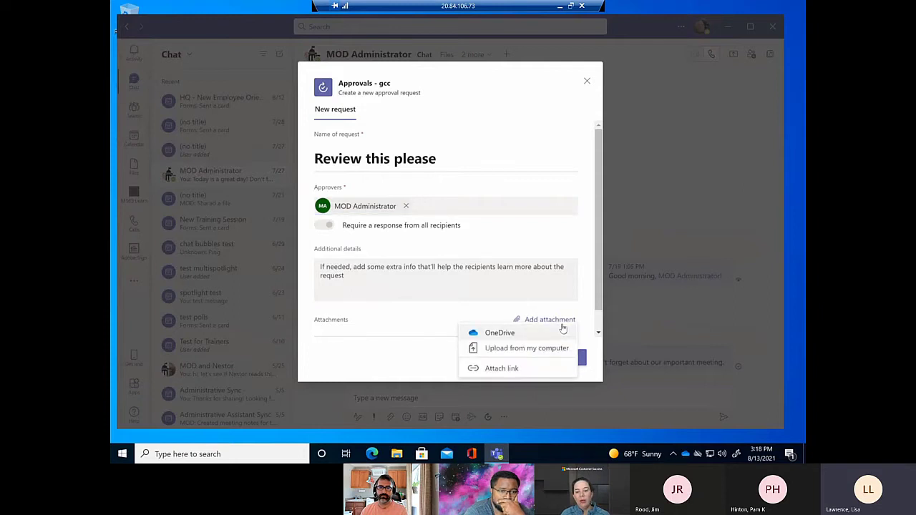
left_click(527, 349)
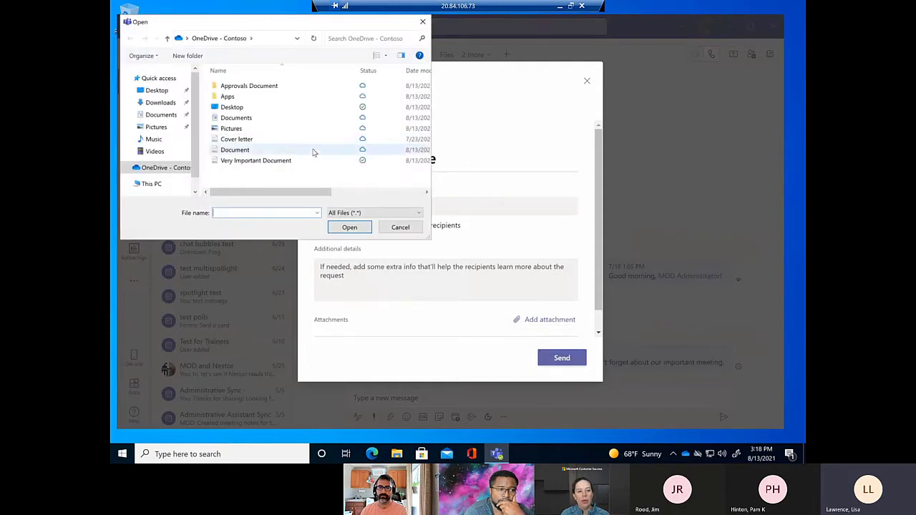
left_click(285, 151)
left_click(343, 229)
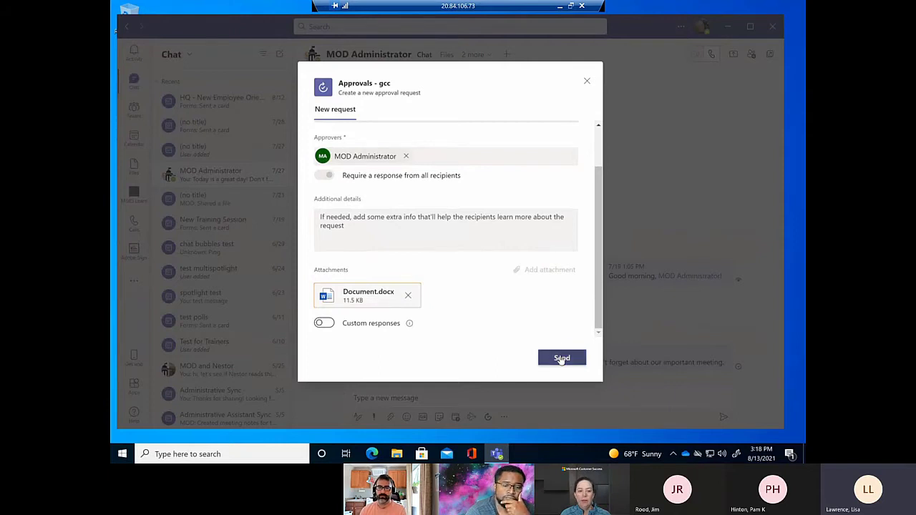
Step: Send the "Review this please" request, agree to add Approvals to the chat, and bring the posted request card into view
left_click(561, 358)
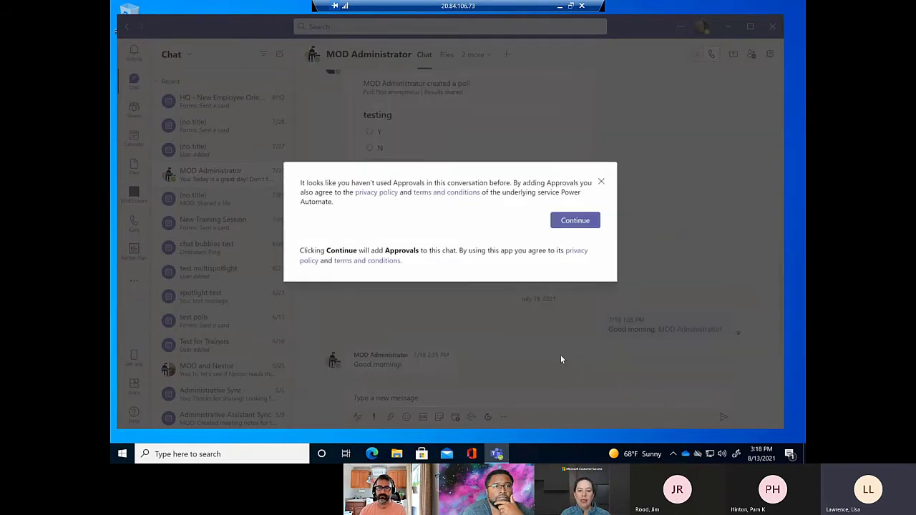
left_click(583, 227)
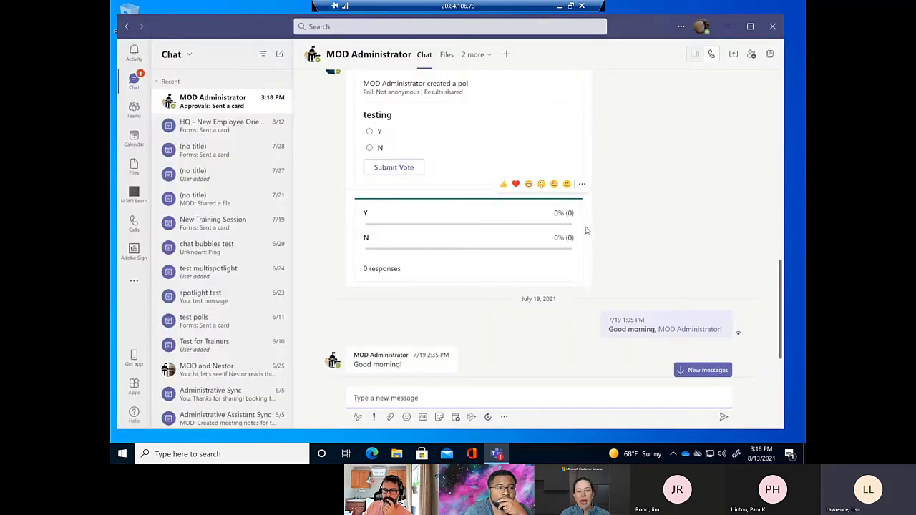
left_click(685, 370)
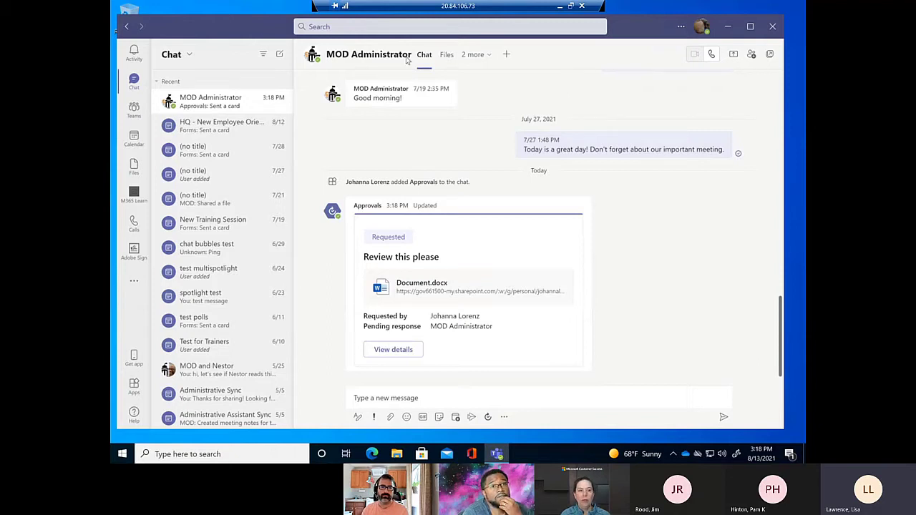
Step: Open the Office 365 channel of the IT Help Desk team and start a new conversation
left_click(133, 108)
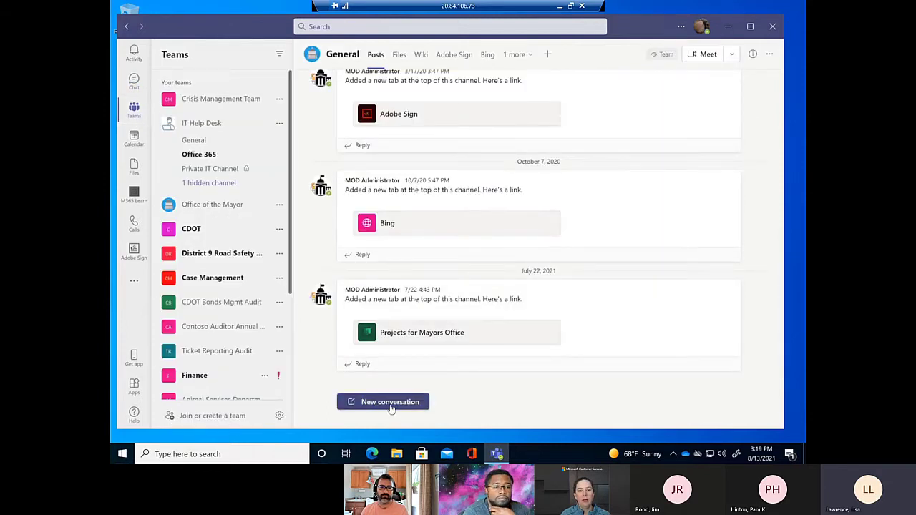
left_click(187, 141)
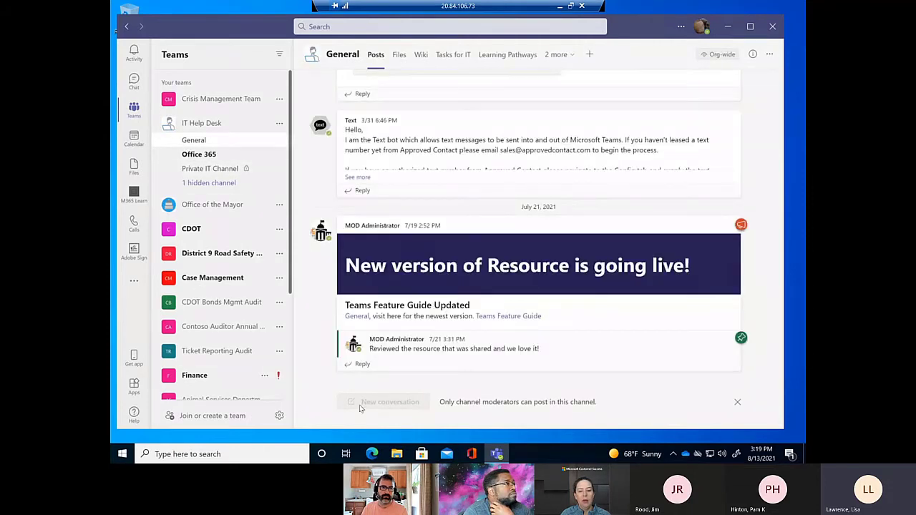
left_click(190, 155)
left_click(394, 402)
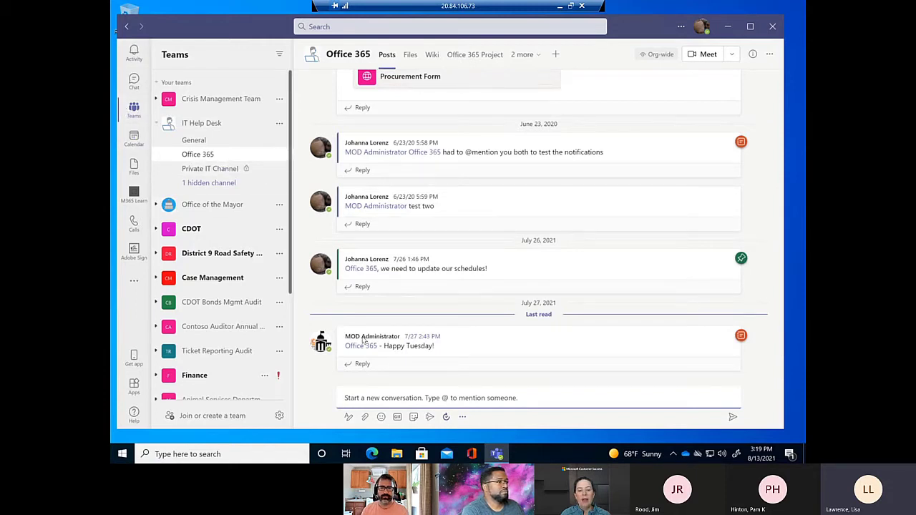
Step: View the new approval request form available from the Office 365 channel's conversation box, and close it without sending
left_click(445, 418)
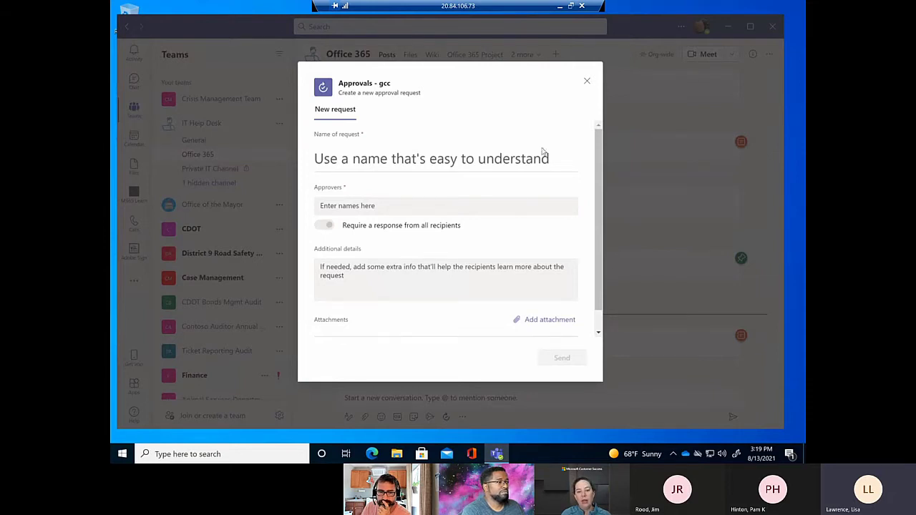
left_click(587, 84)
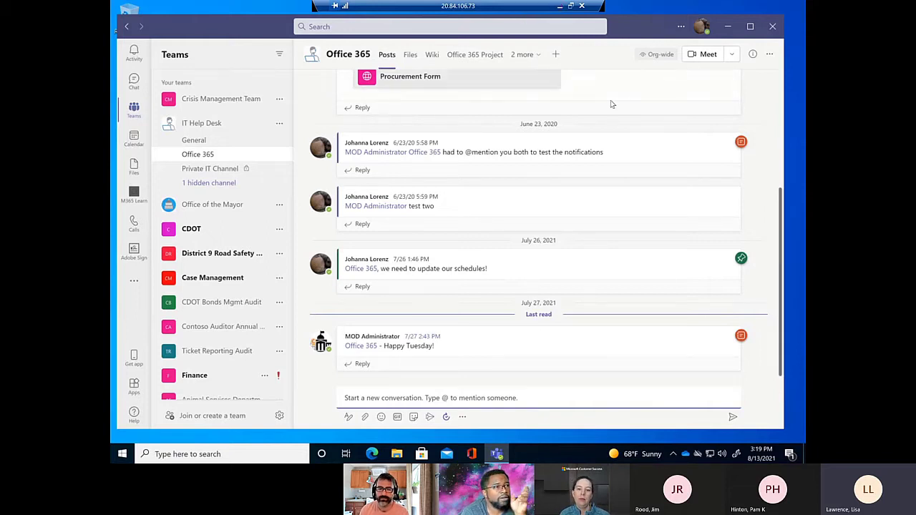
mouse_move(612, 136)
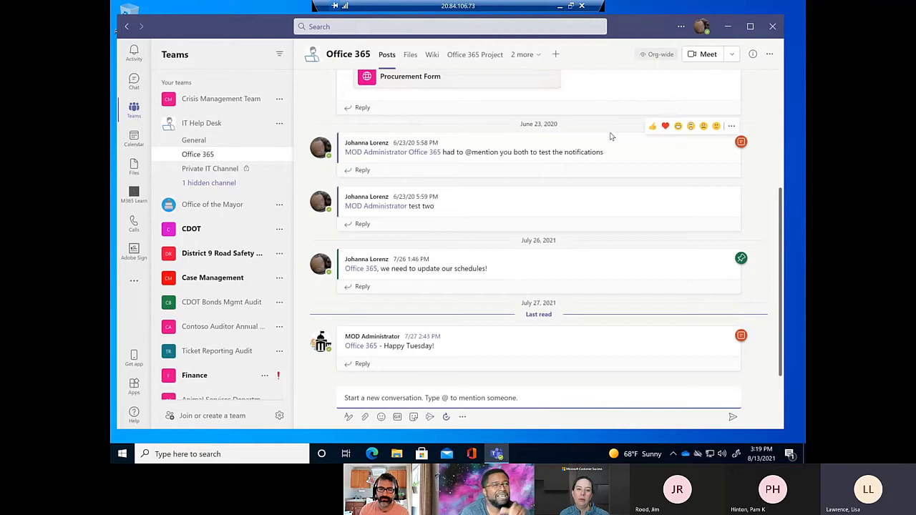